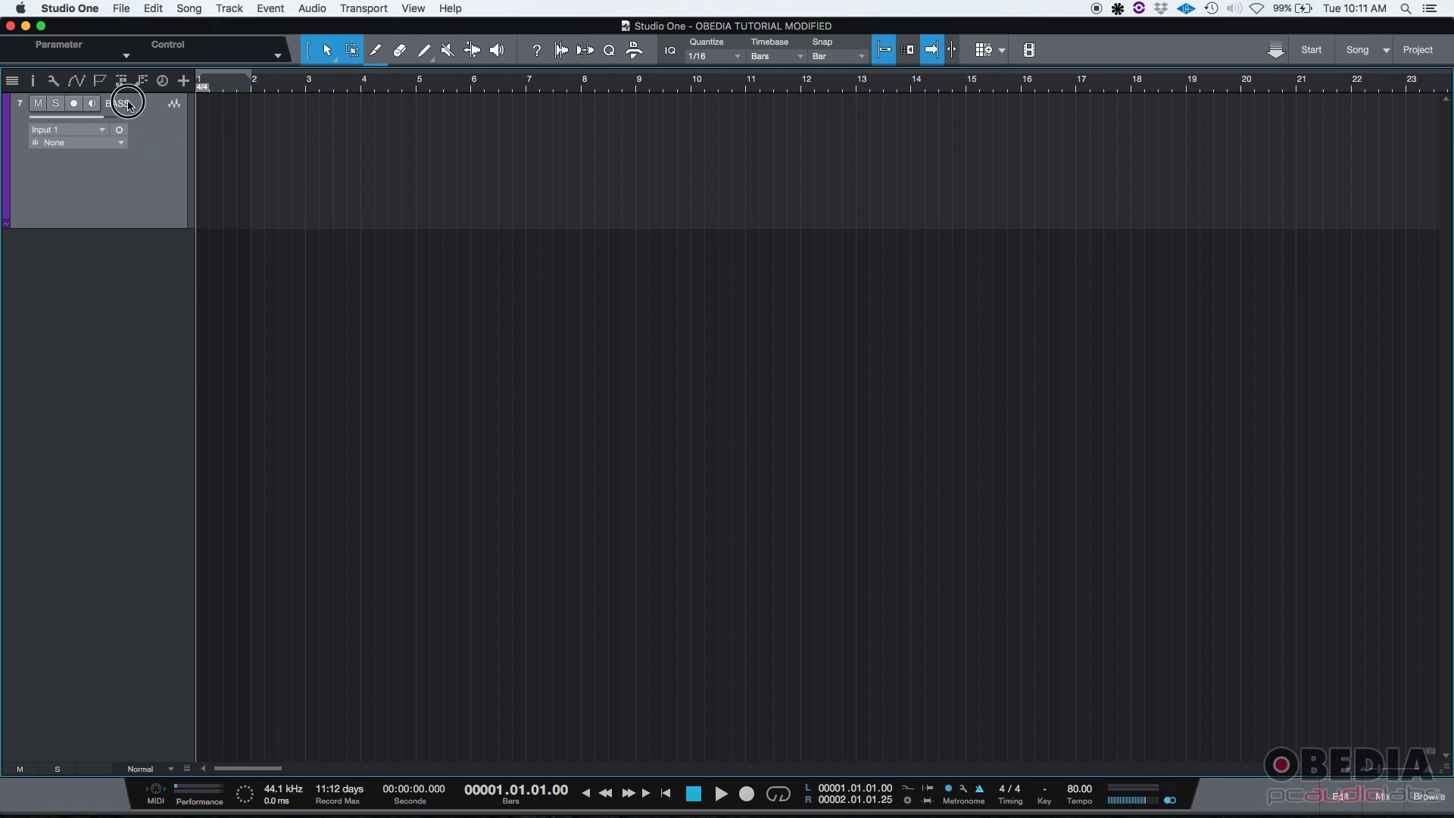
# Record-arm the BASS track with input monitoring enabled on Input 1
pyautogui.click(75, 105)
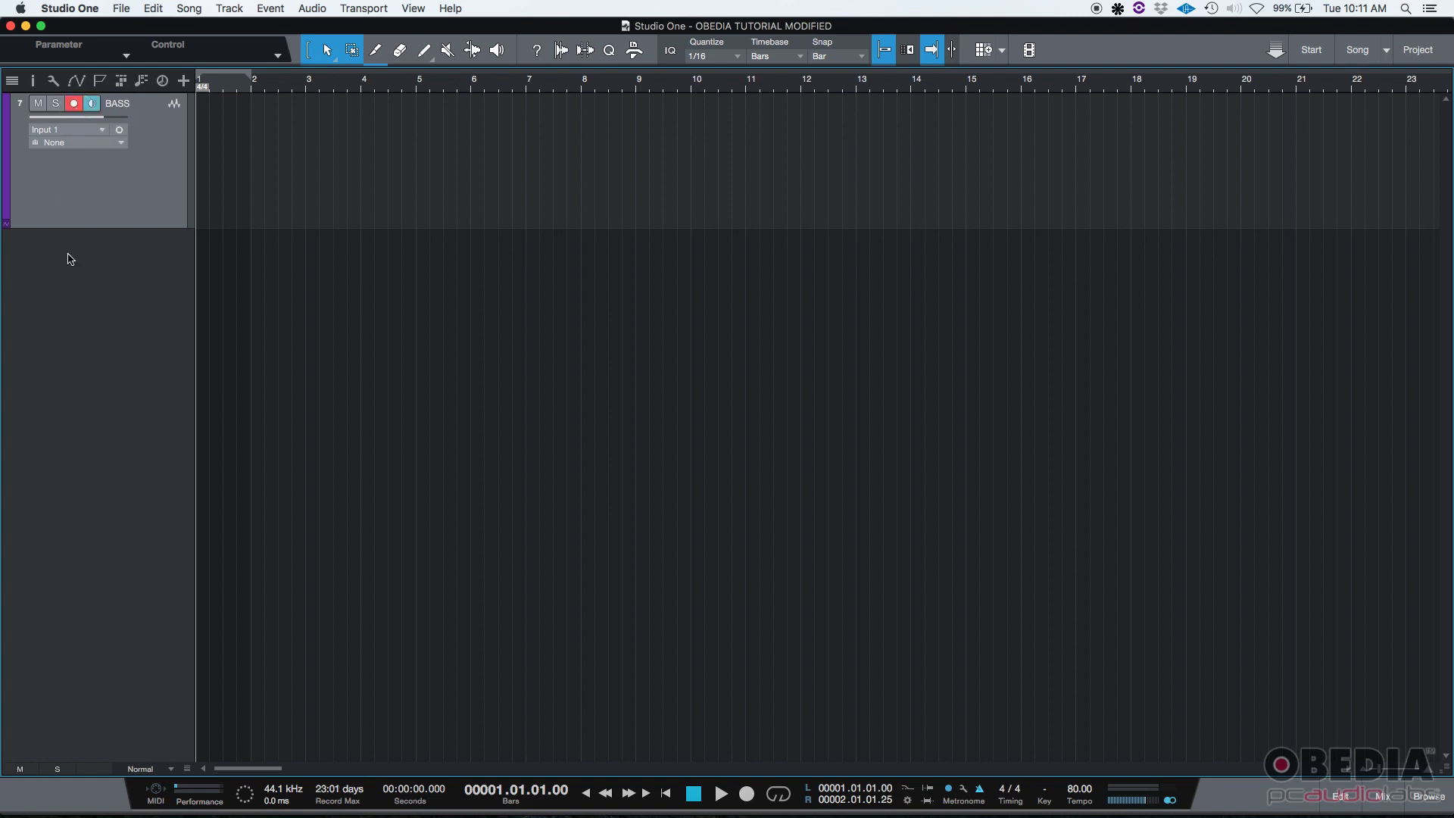
# Show the Inspector for the BASS track and expand its Layers dropdown
pyautogui.click(34, 85)
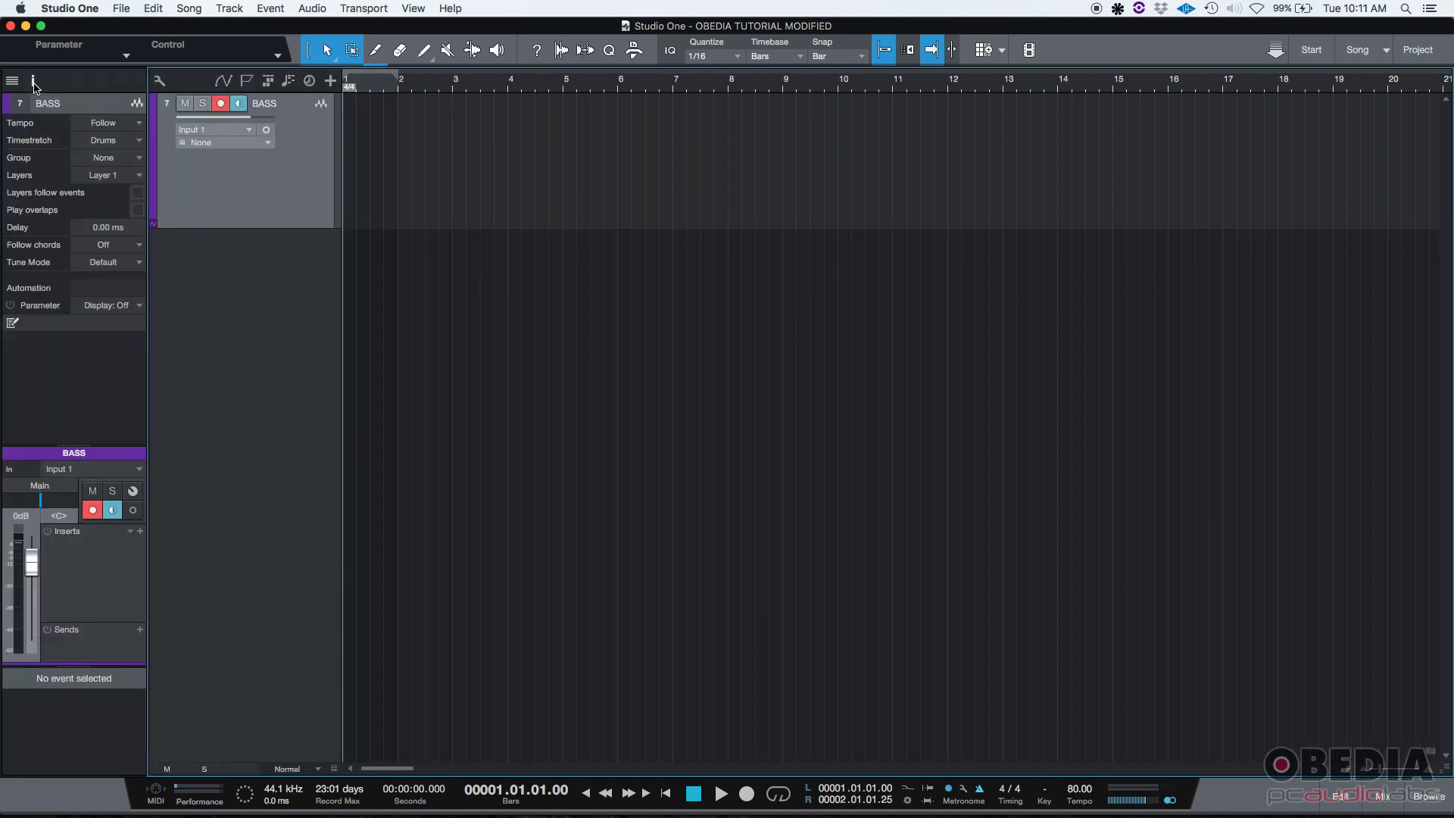
pyautogui.click(139, 176)
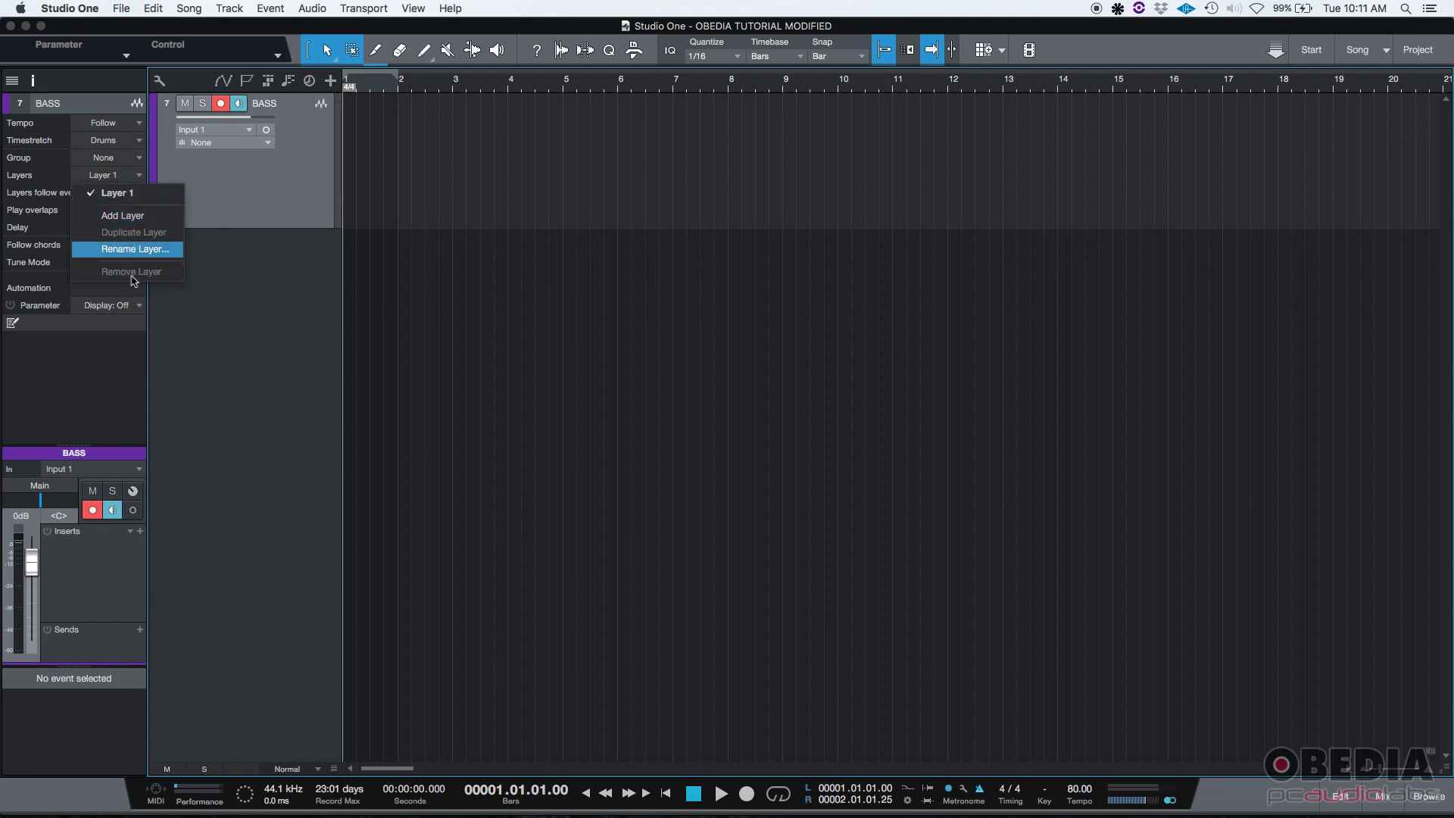
# Leave Layer 1 active and start recording the BASS take after a count-in
pyautogui.click(132, 195)
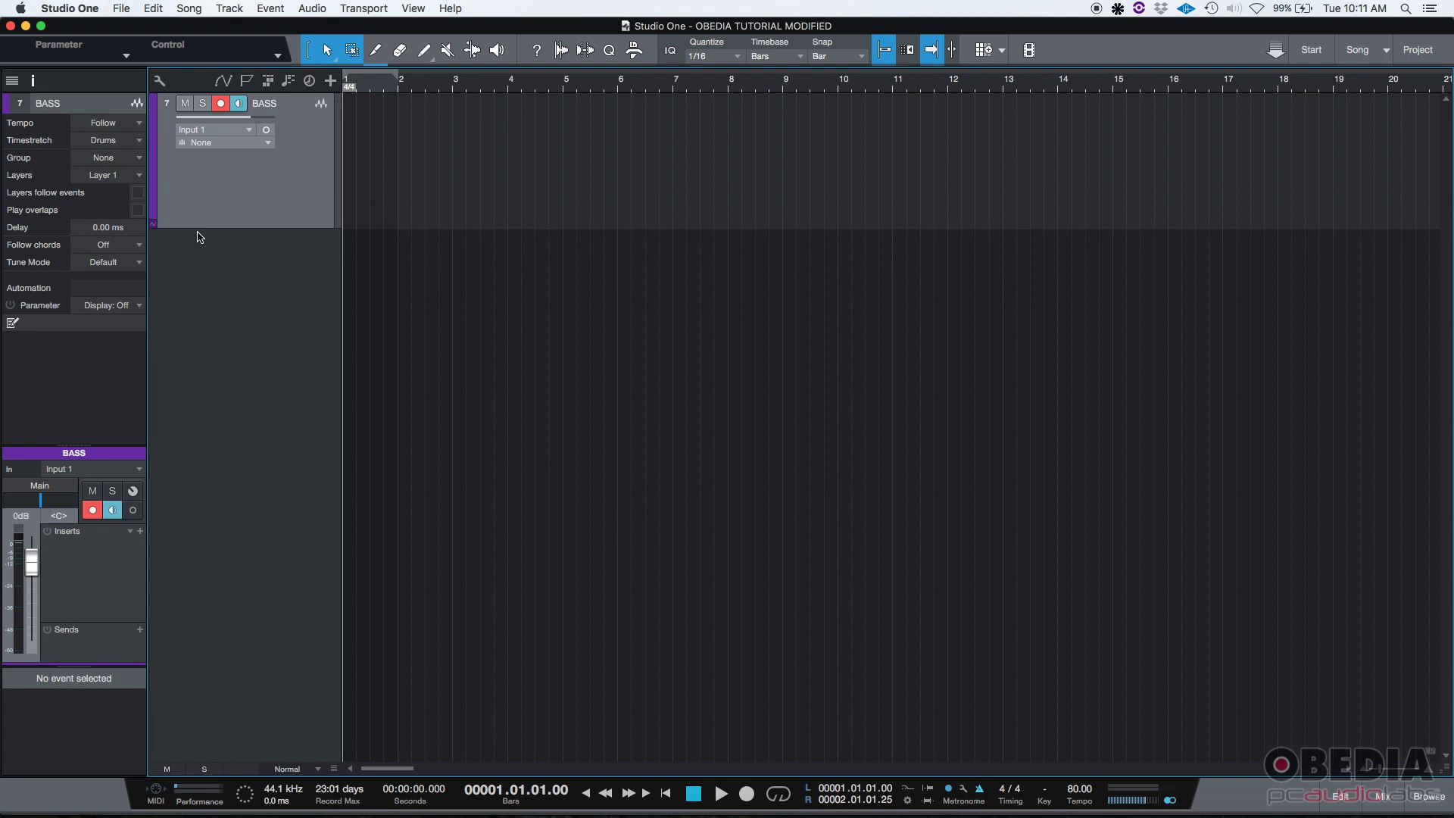
pyautogui.click(745, 799)
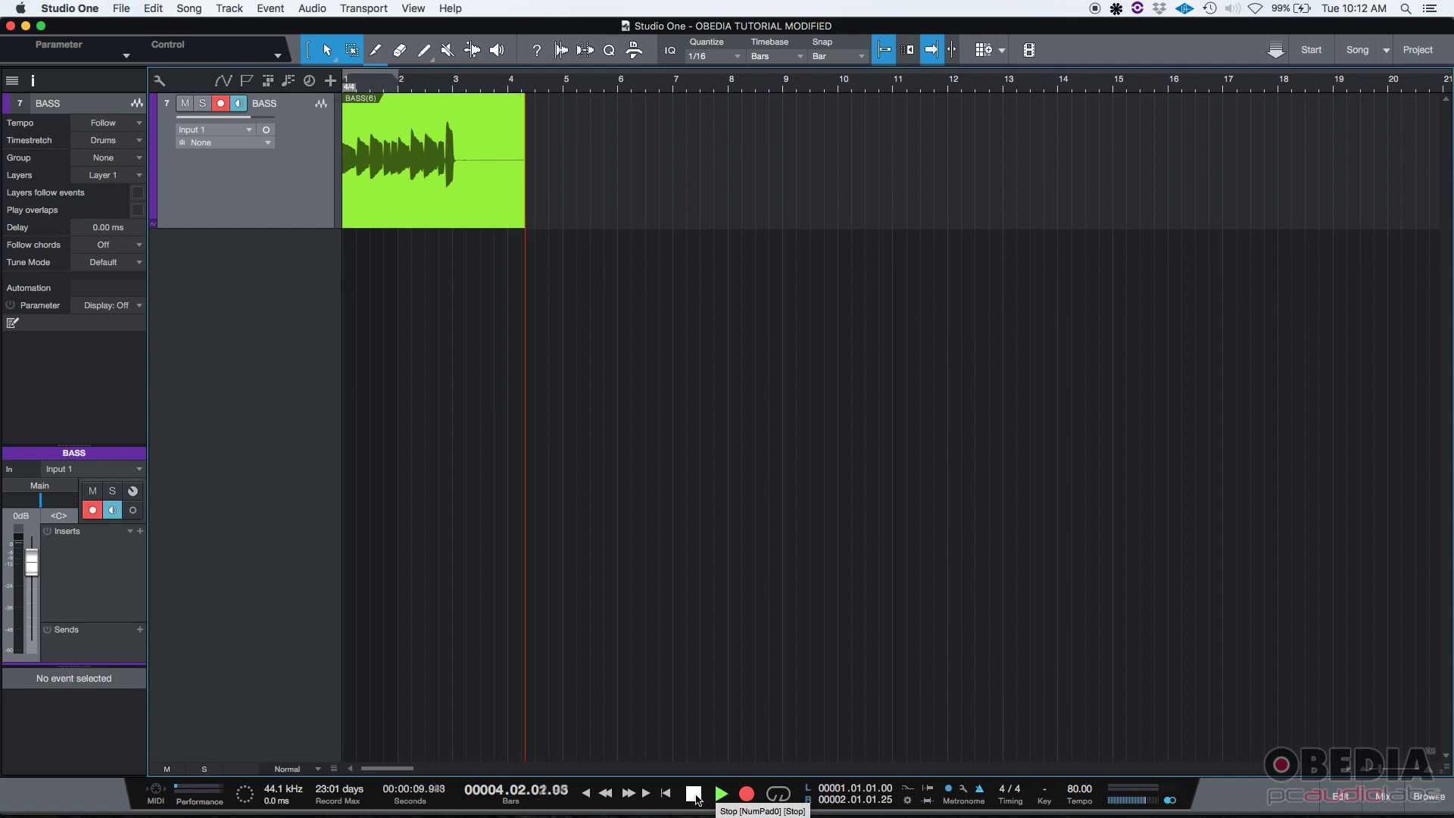
# Stop the first take, deselect it, and add an empty Layer 2 from the Layers list
pyautogui.click(695, 794)
pyautogui.click(456, 326)
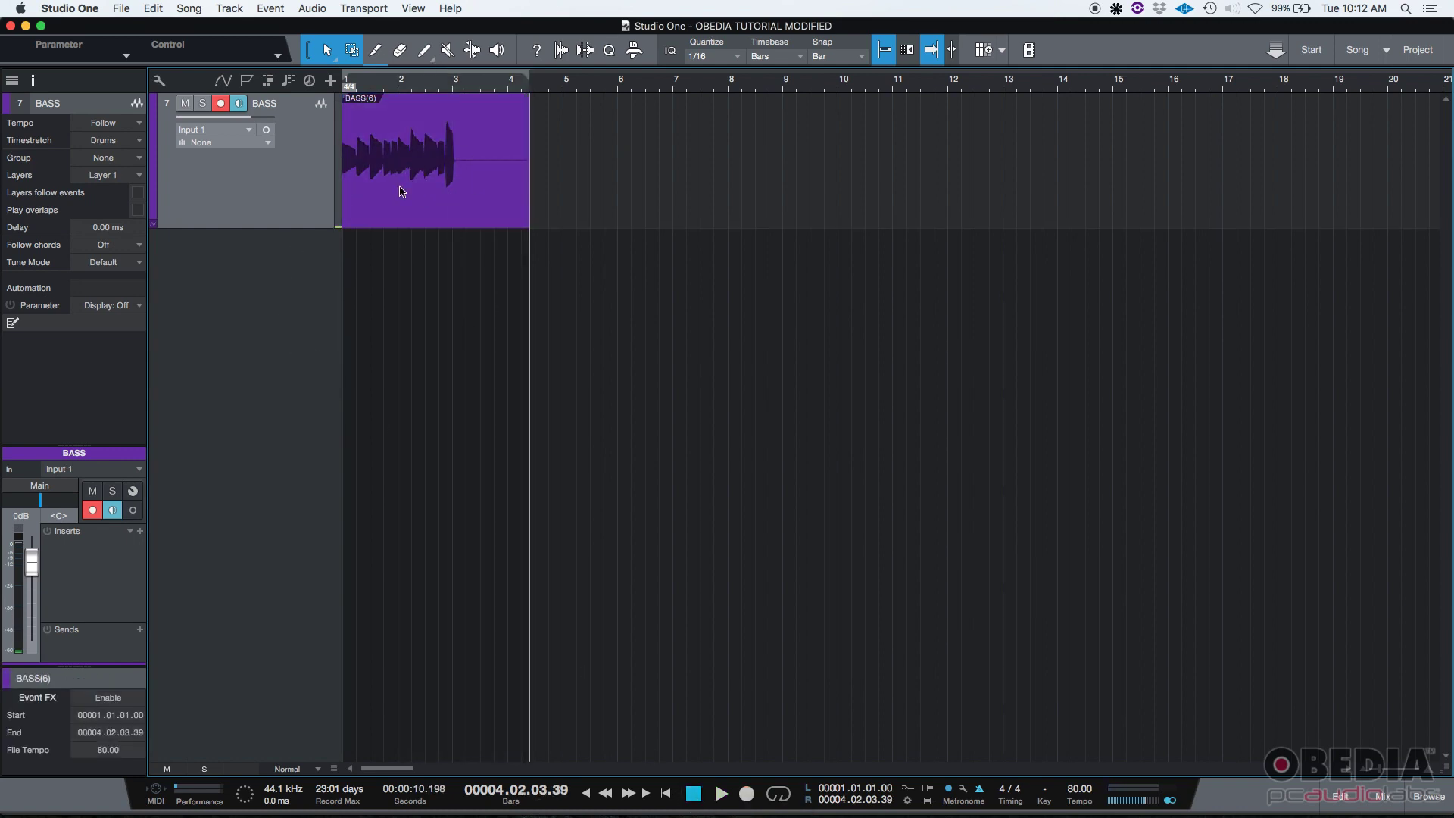
pyautogui.click(103, 182)
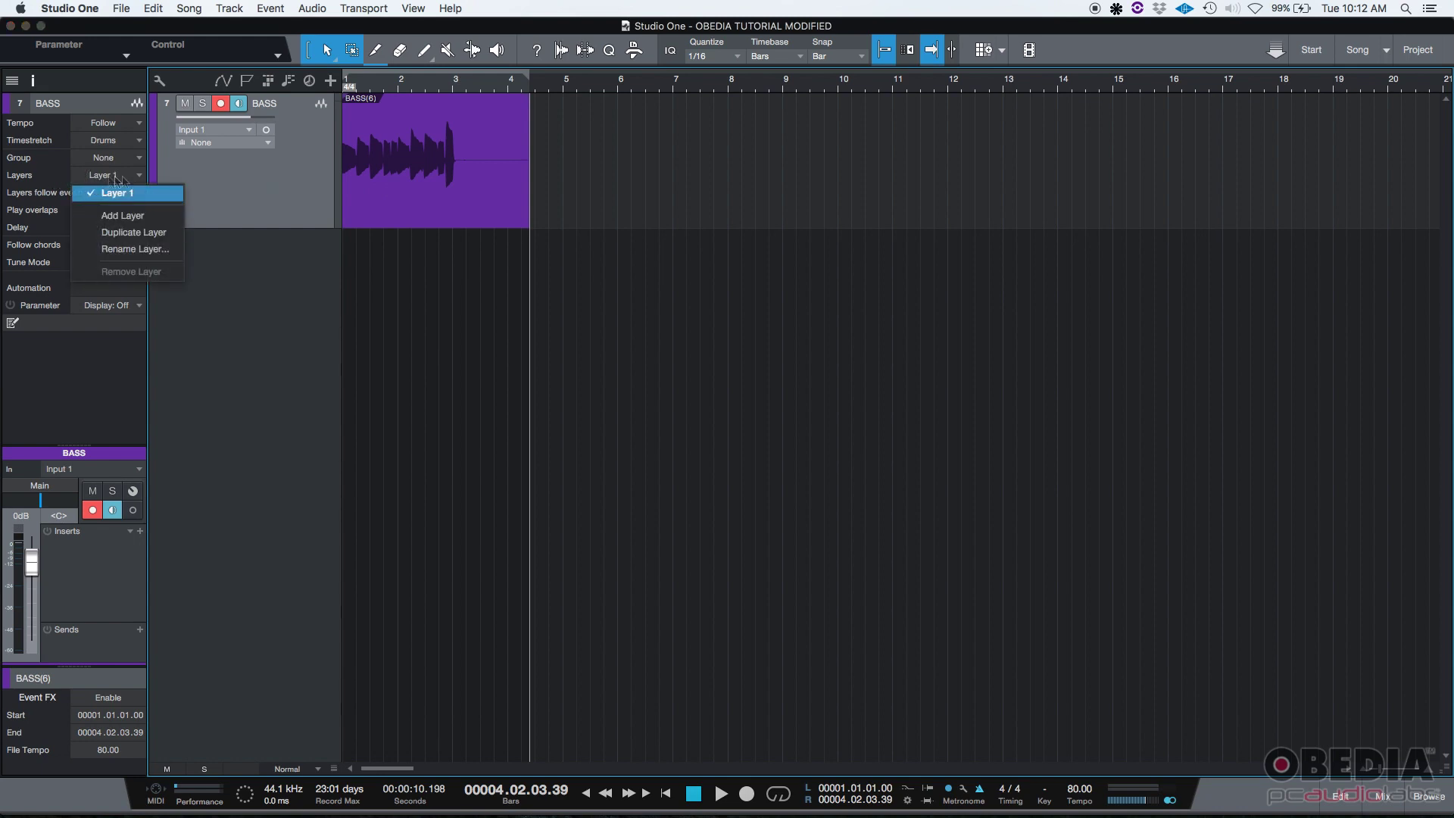
pyautogui.click(139, 178)
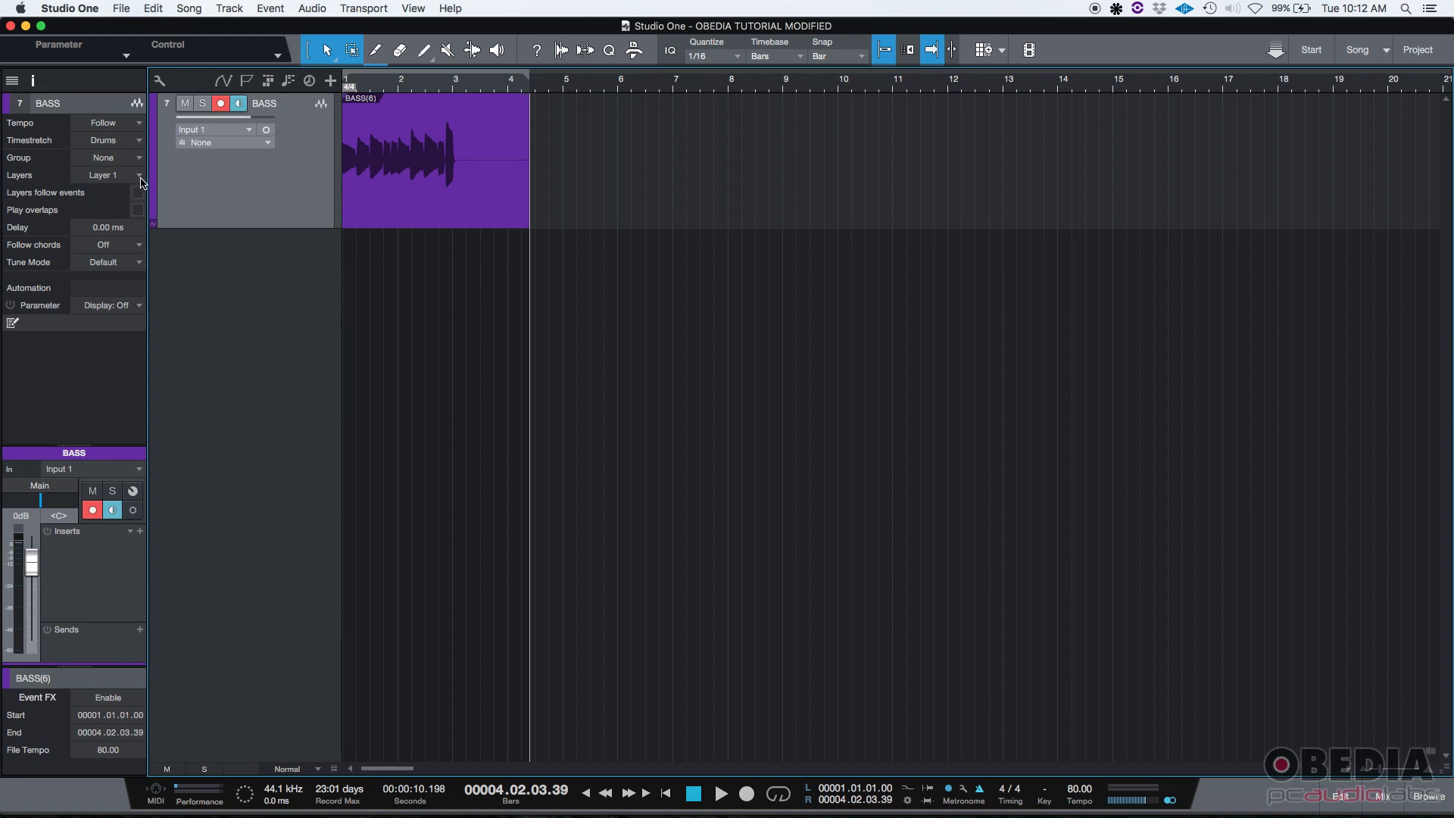
pyautogui.click(141, 178)
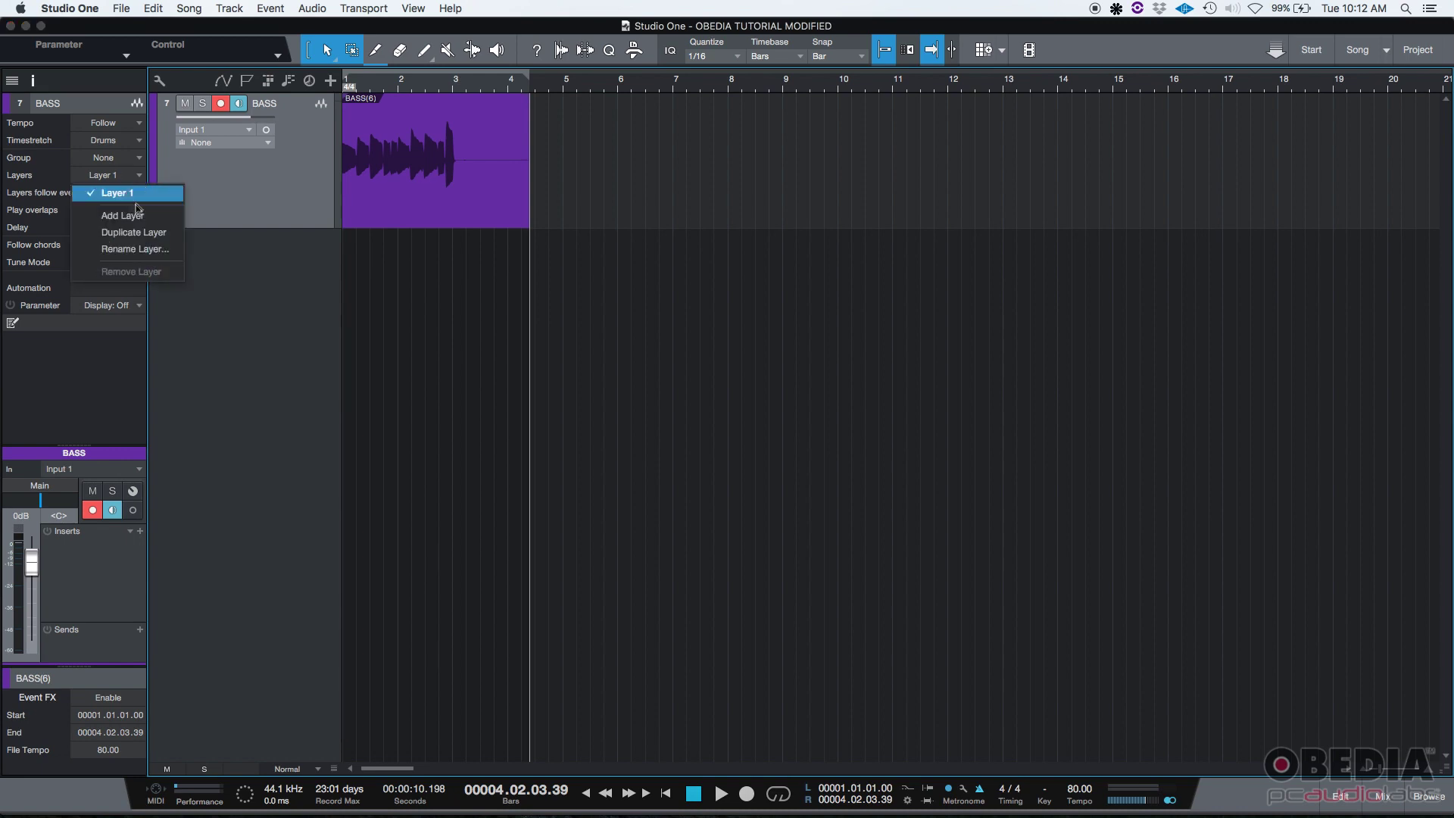
pyautogui.click(111, 218)
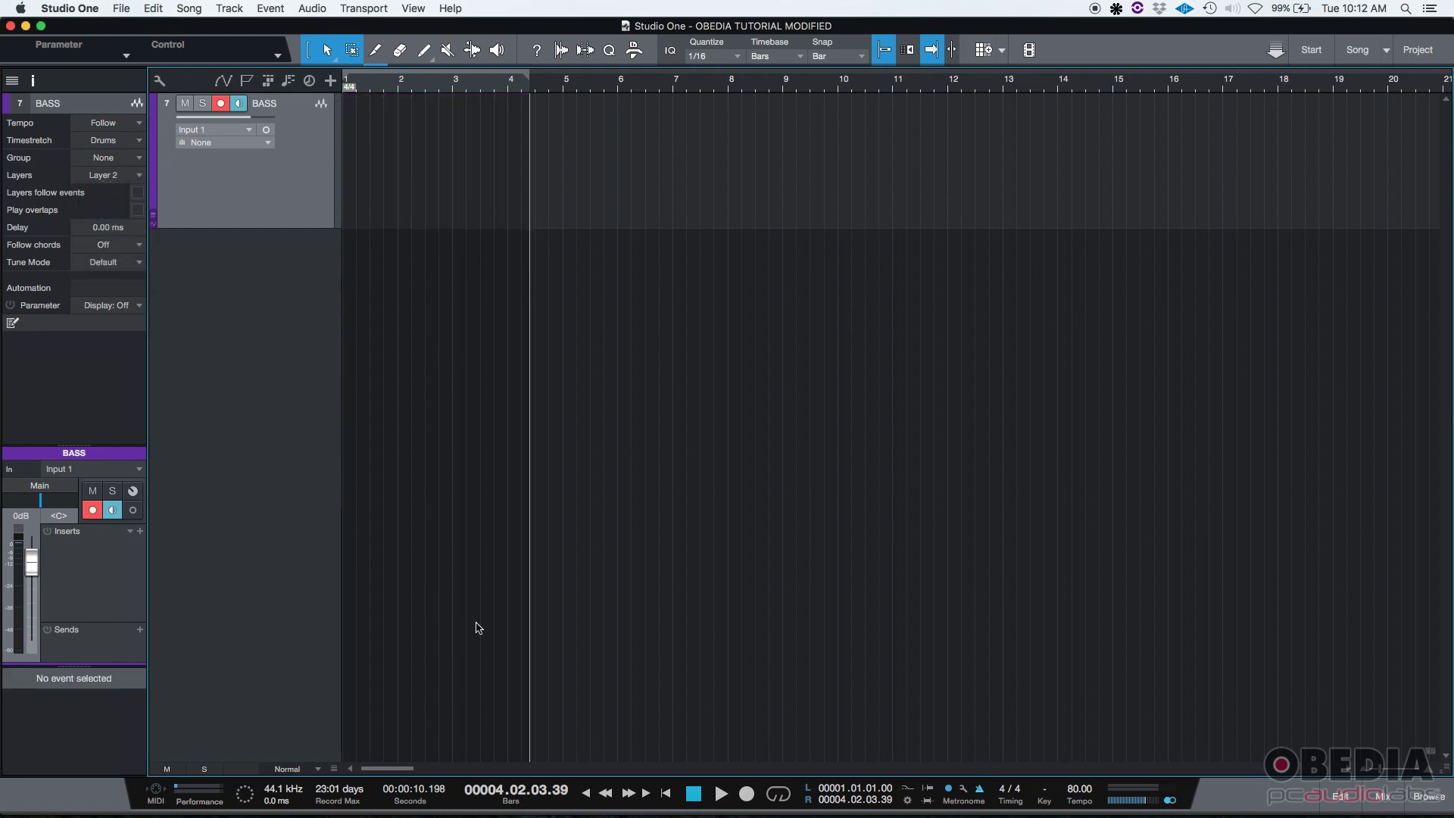
# Record a second bass take on Layer 2 from the song start
pyautogui.click(694, 794)
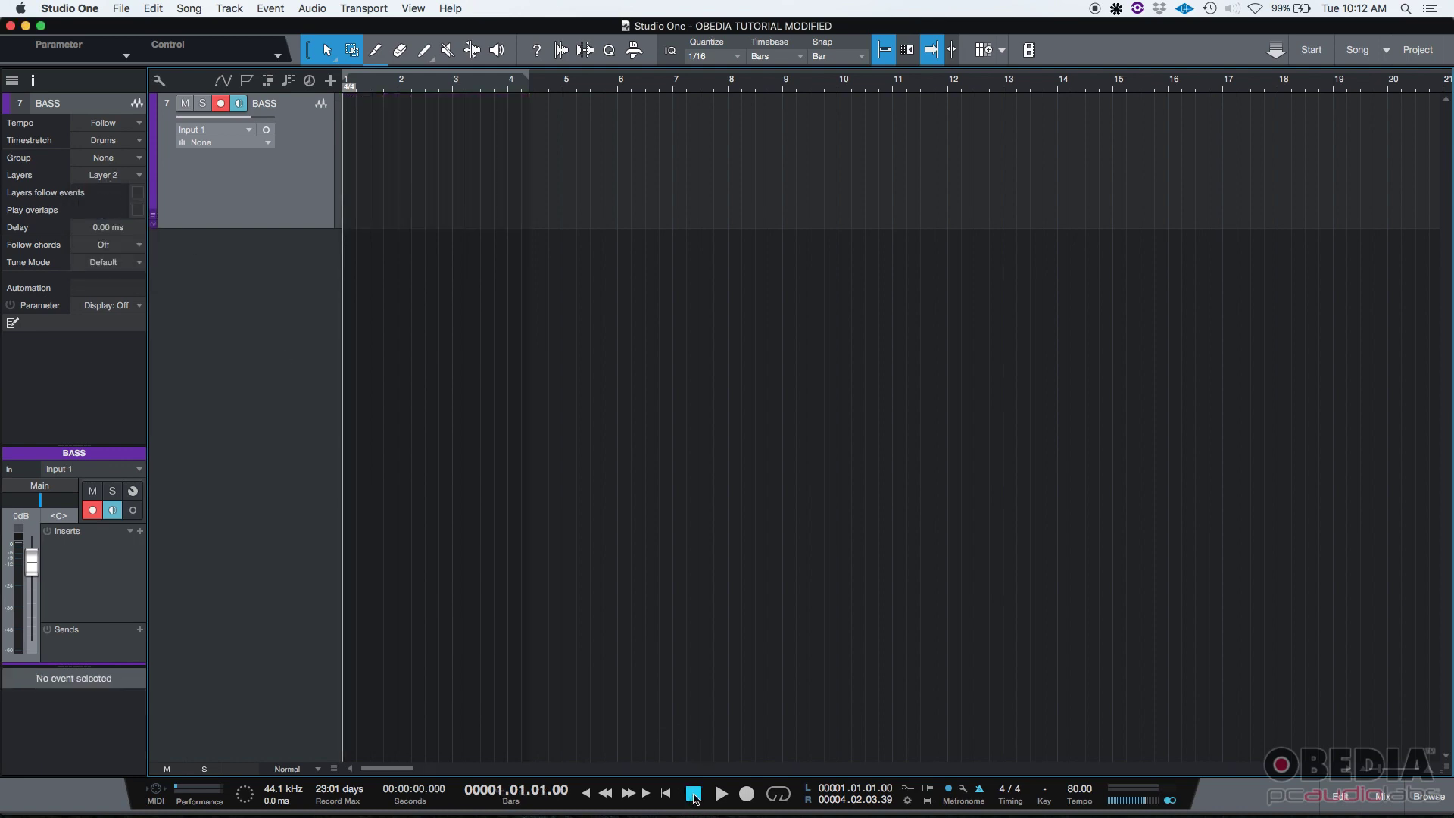
pyautogui.click(750, 797)
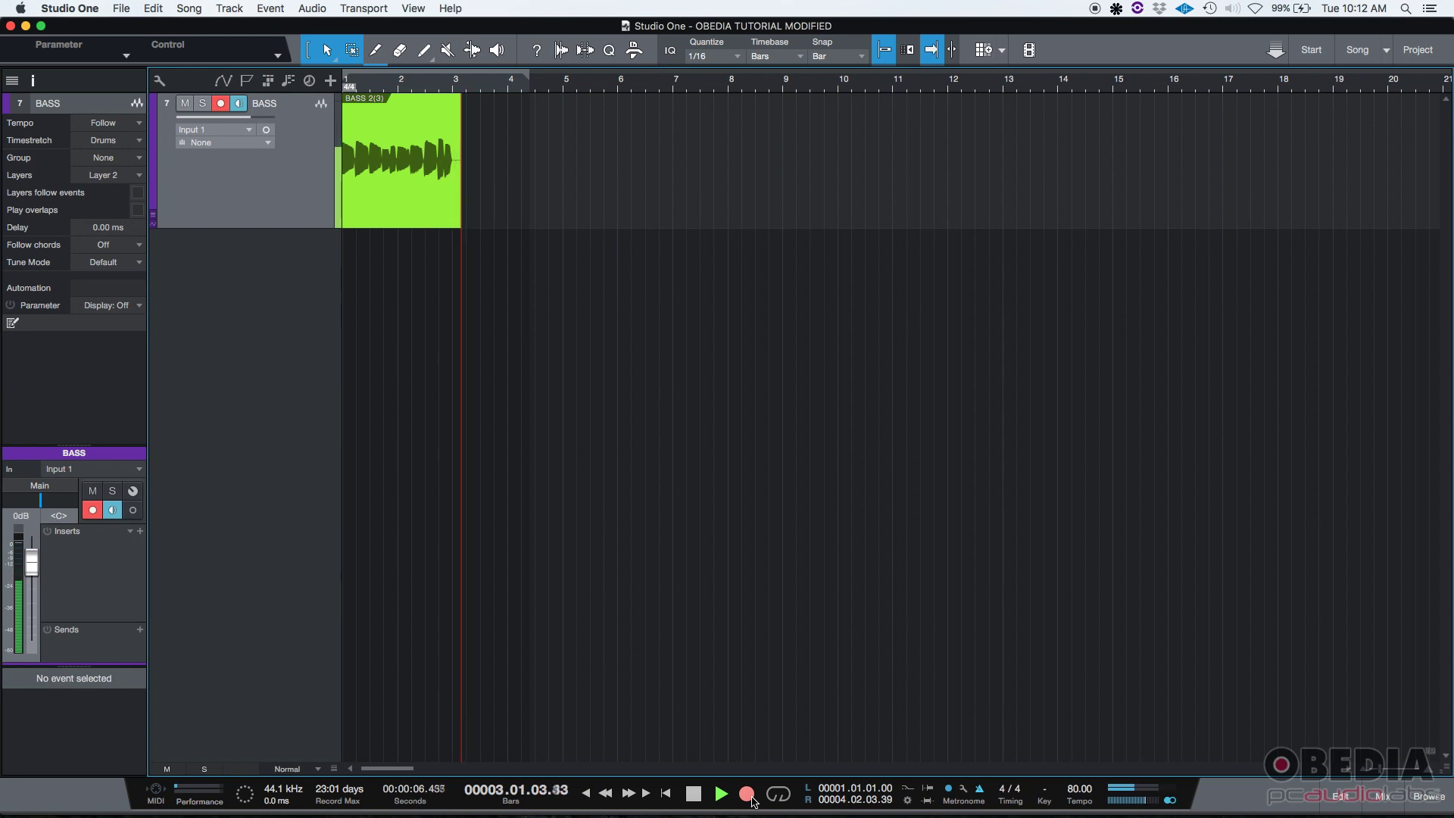
pyautogui.click(694, 793)
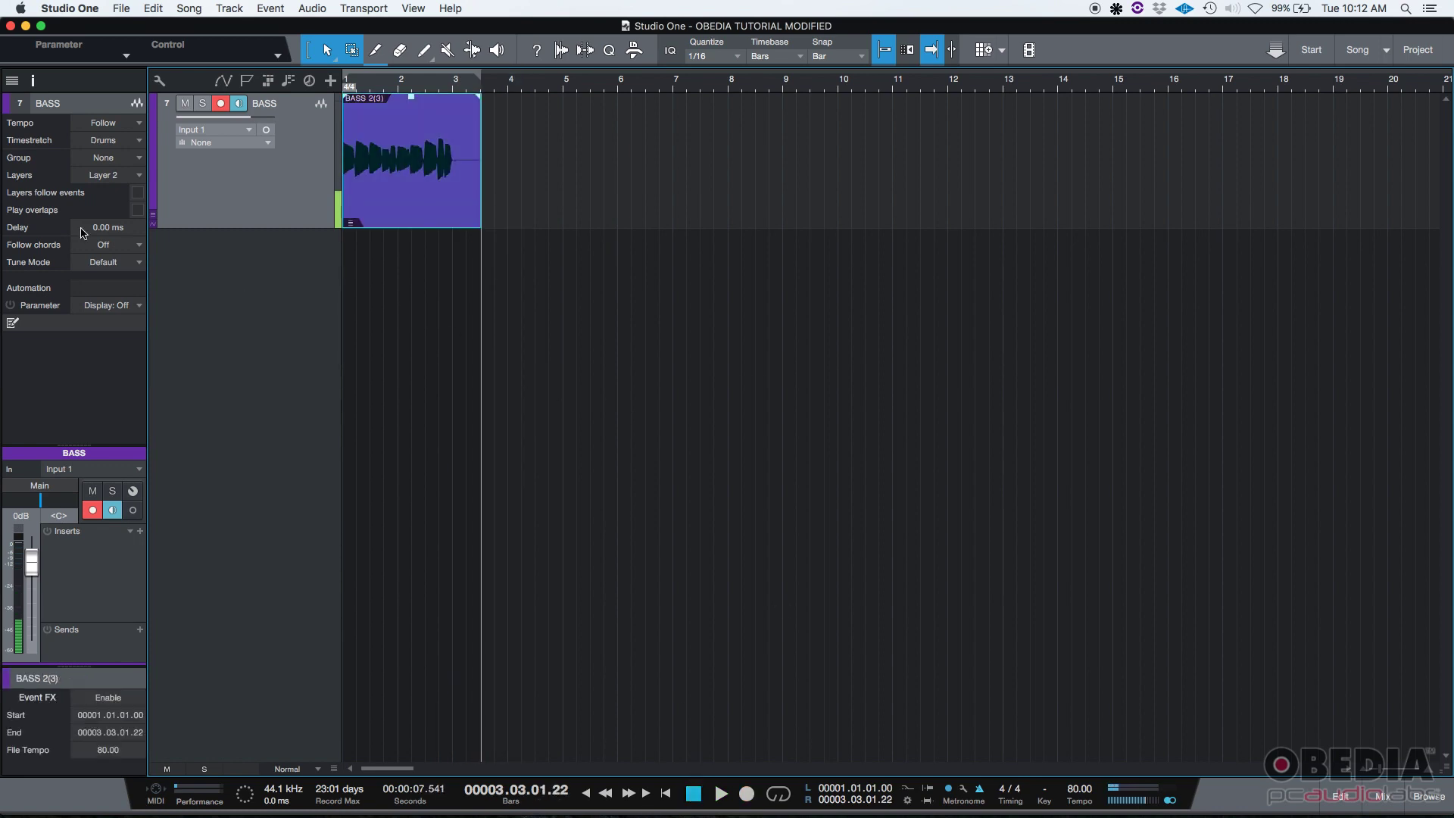
# Add Layer 3 and record a third take, BASS 3(3), from bar 1
pyautogui.click(688, 791)
pyautogui.click(139, 175)
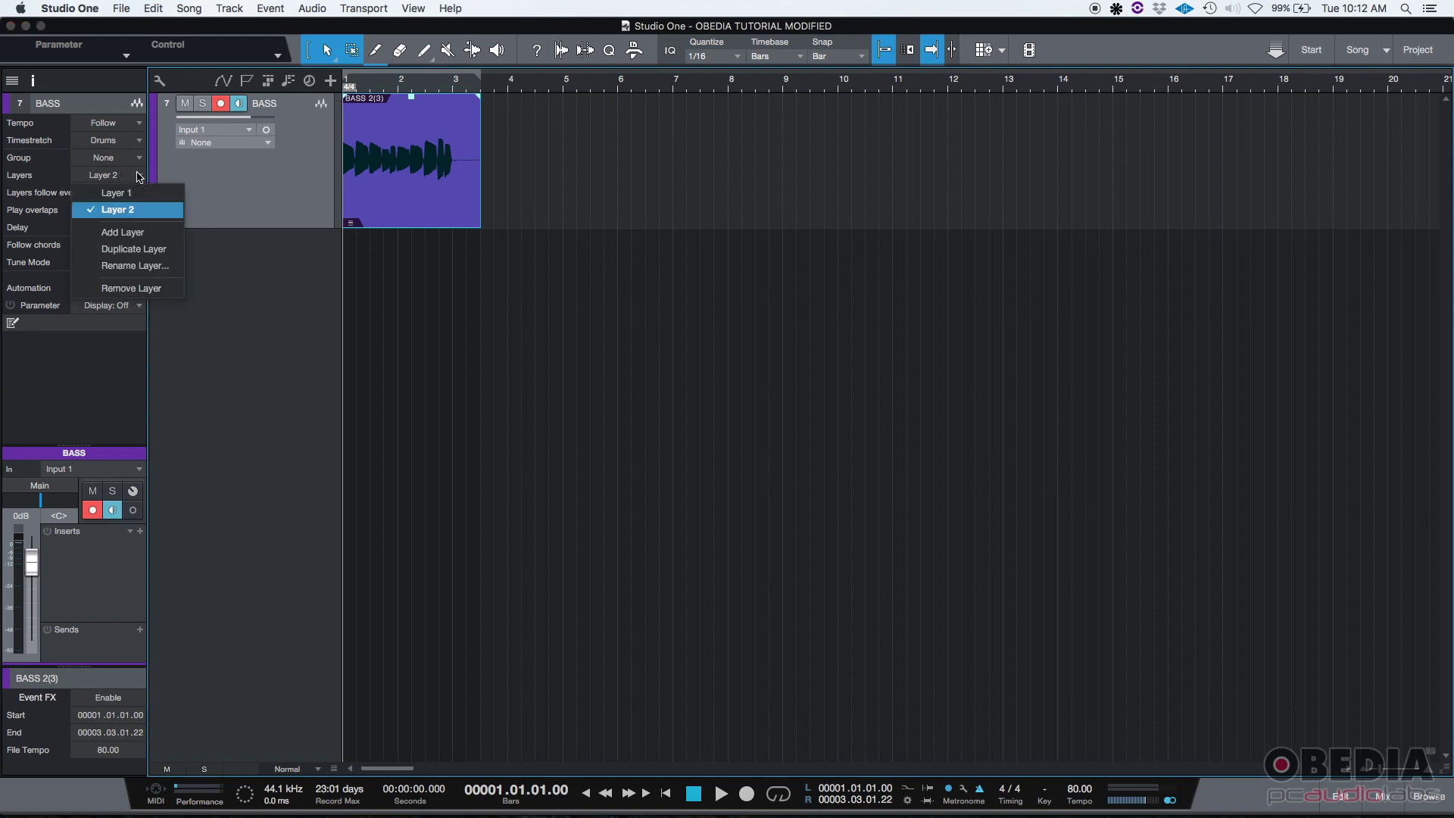
pyautogui.click(141, 236)
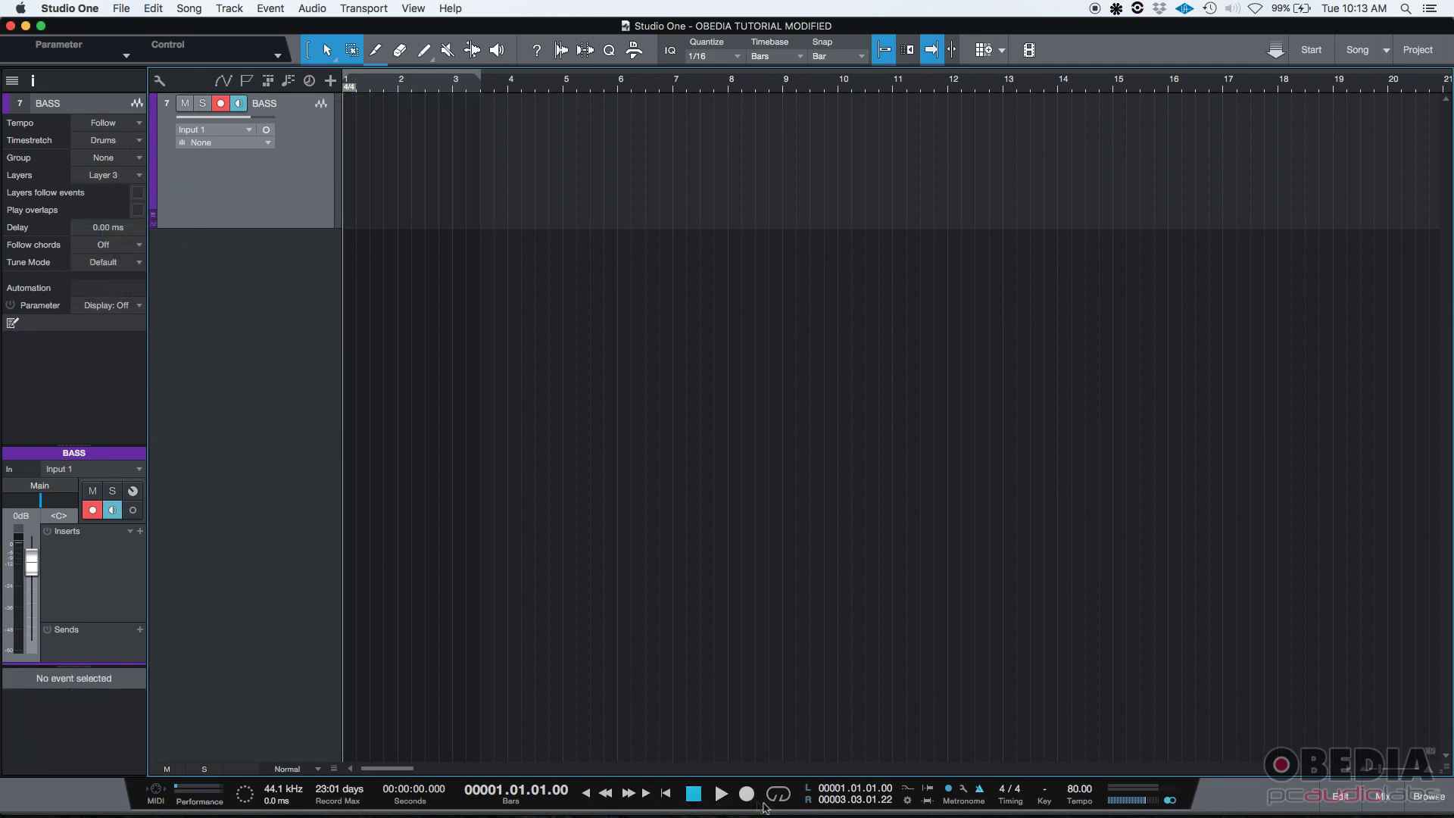
pyautogui.click(744, 797)
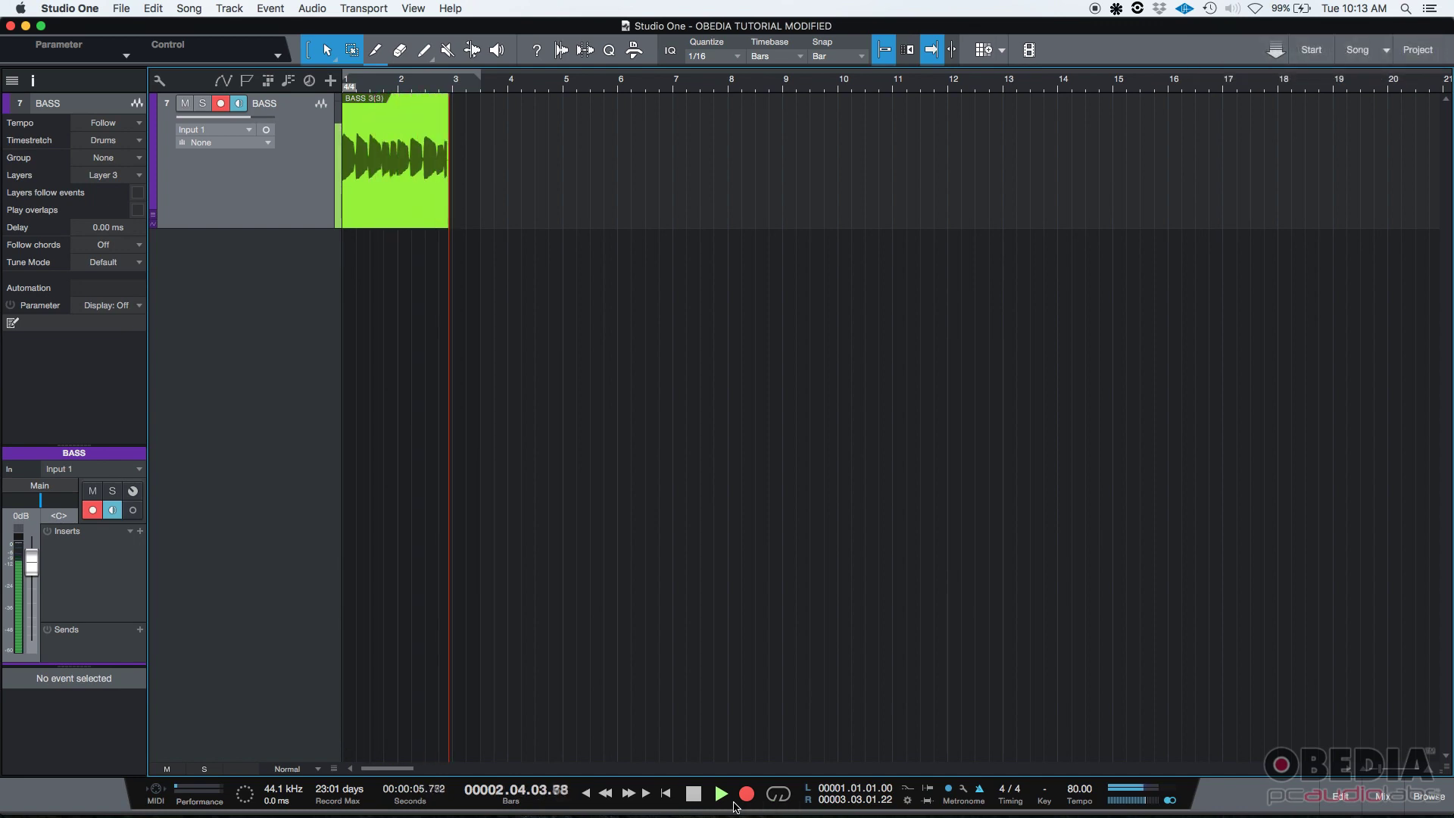
pyautogui.click(693, 794)
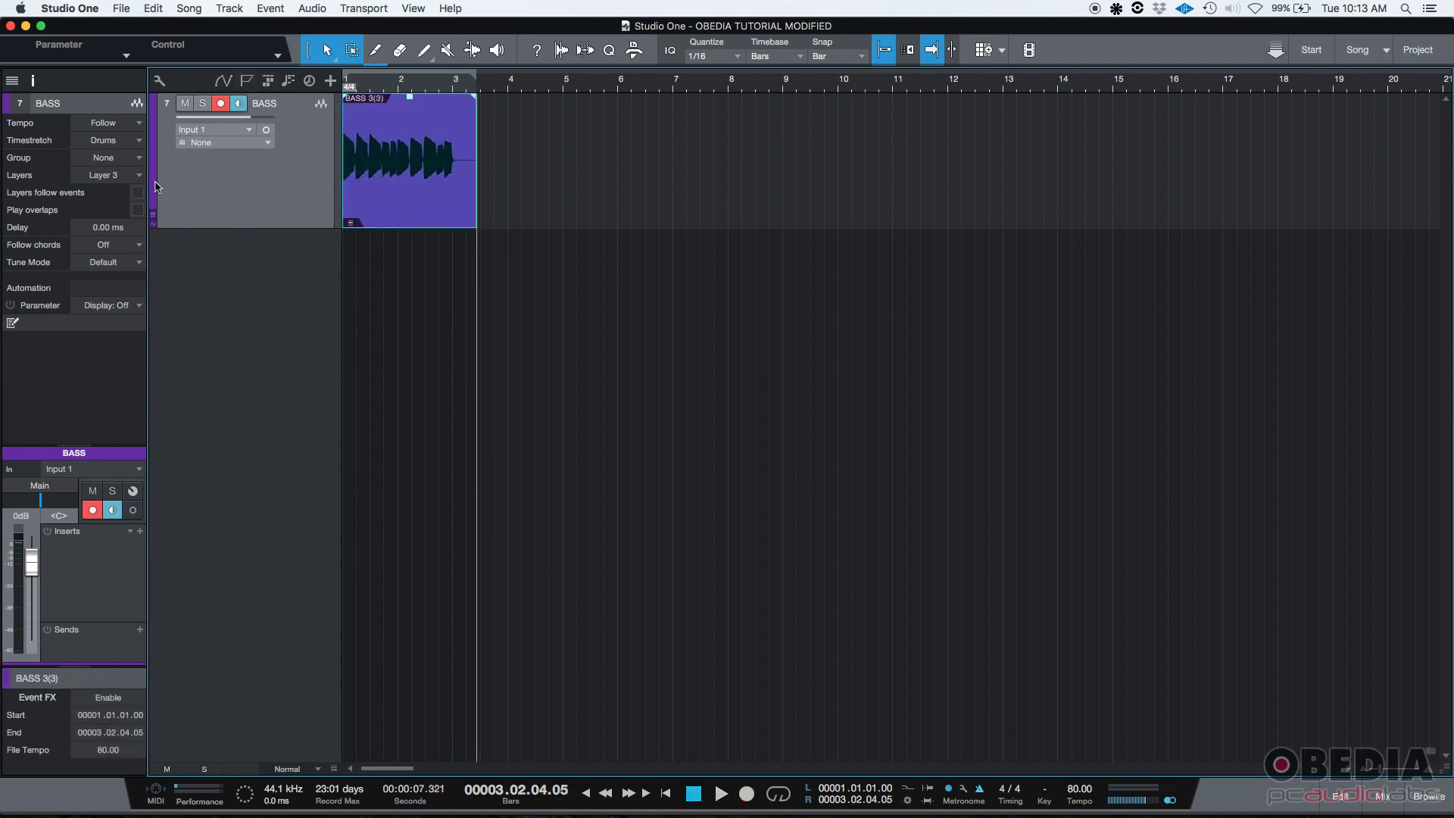
# Disarm the BASS track and review the takes on Layer 2 and Layer 1
pyautogui.click(221, 105)
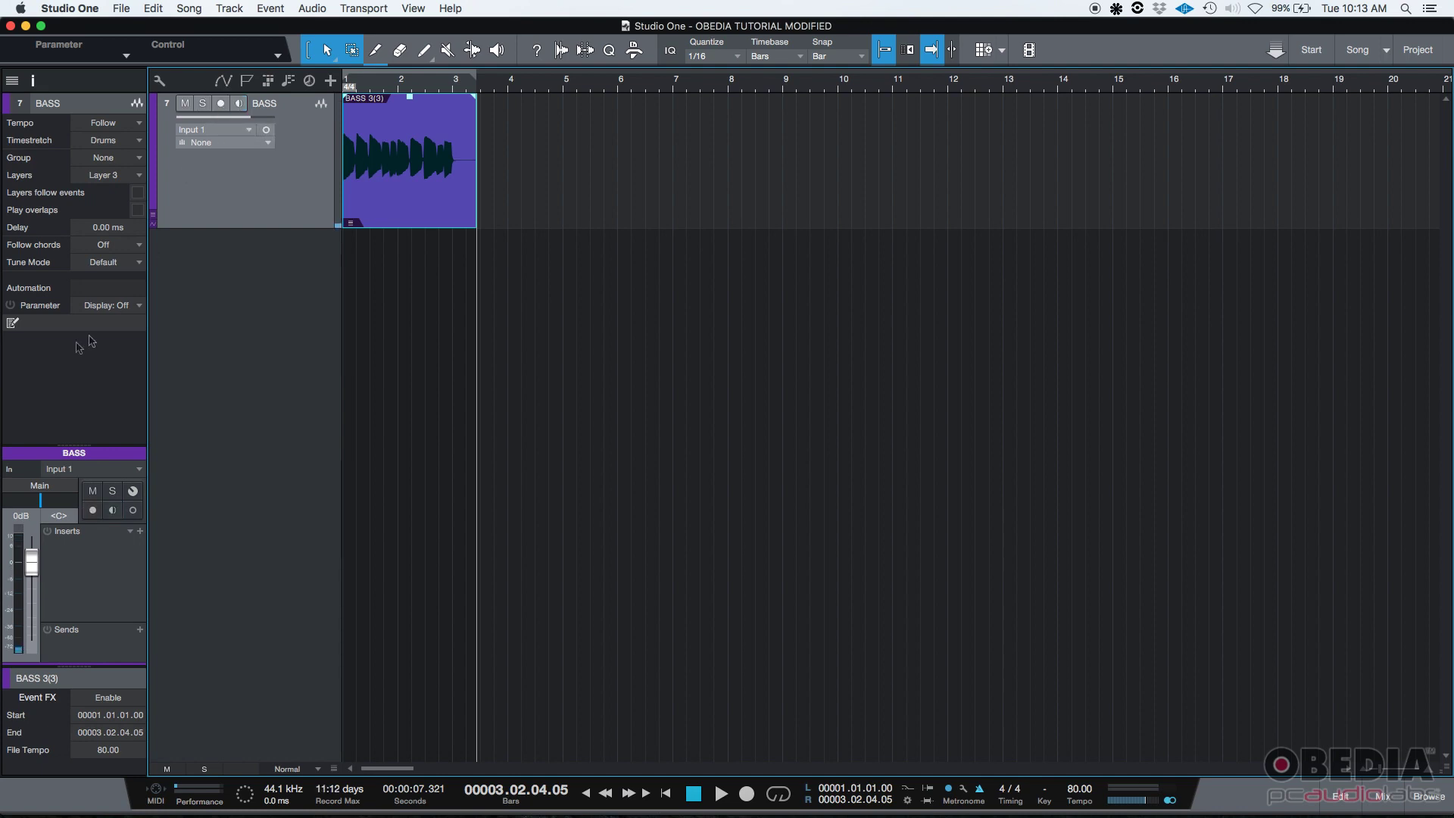
pyautogui.click(140, 179)
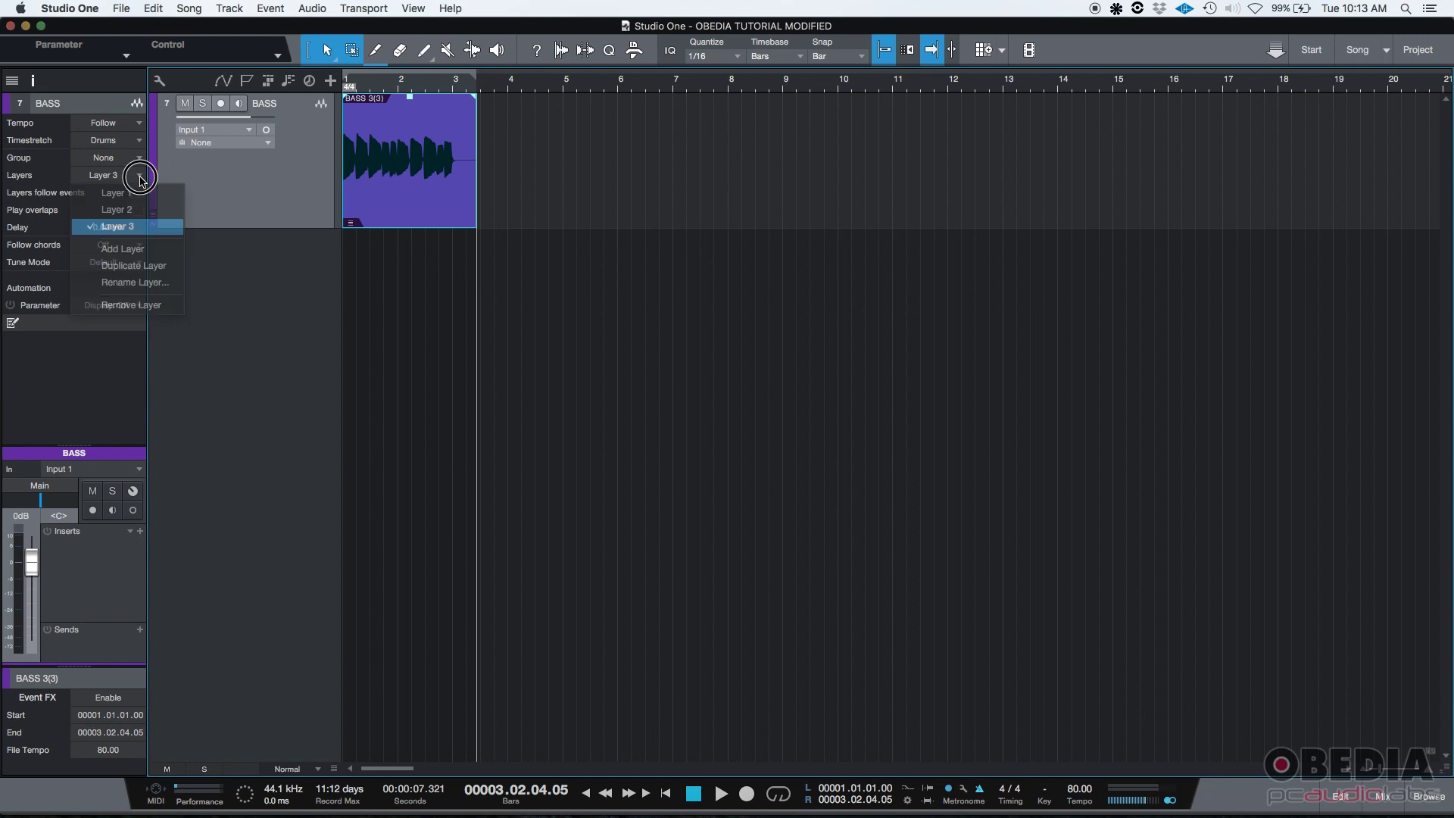
pyautogui.click(137, 214)
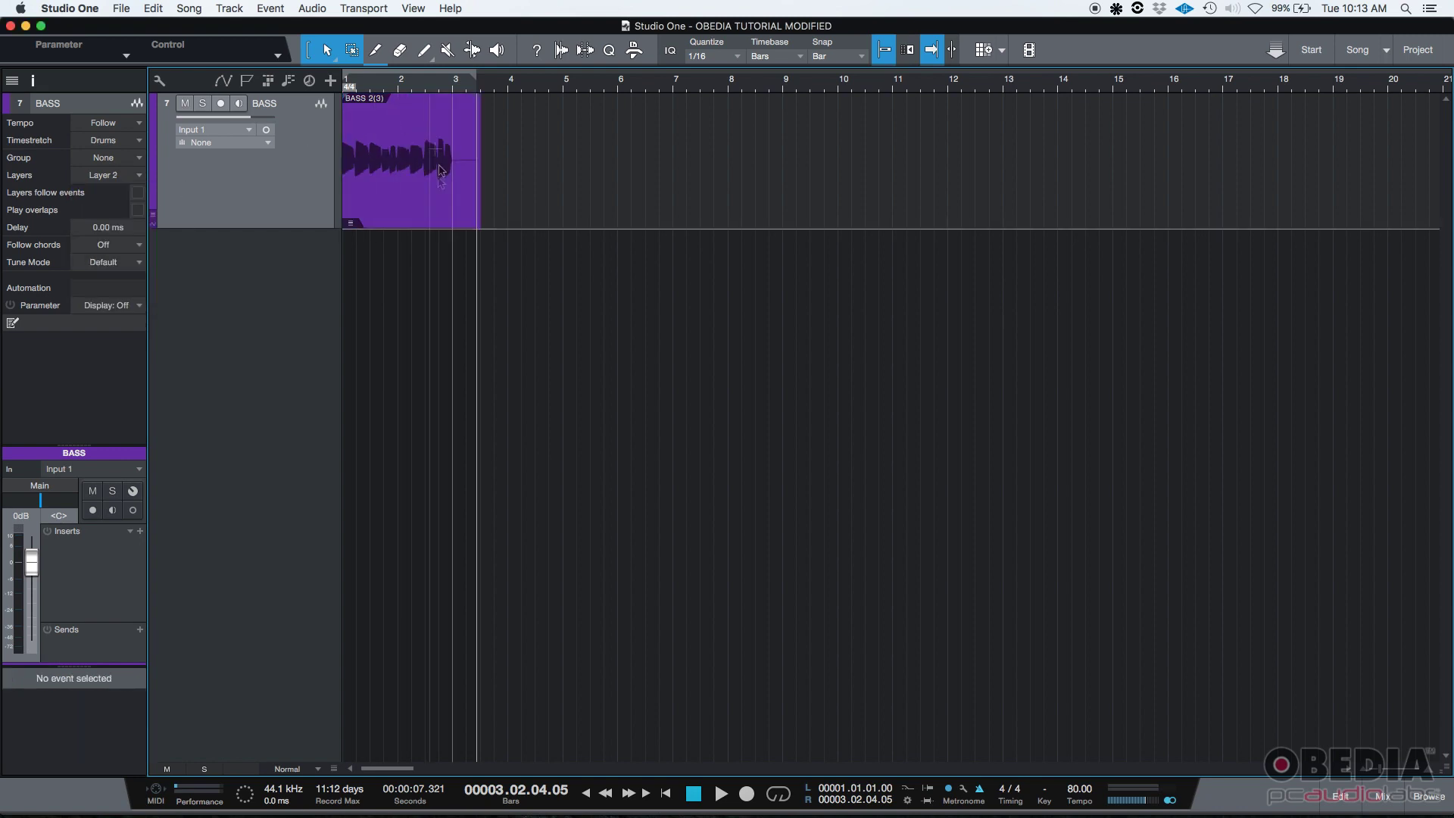
pyautogui.click(143, 179)
pyautogui.click(155, 194)
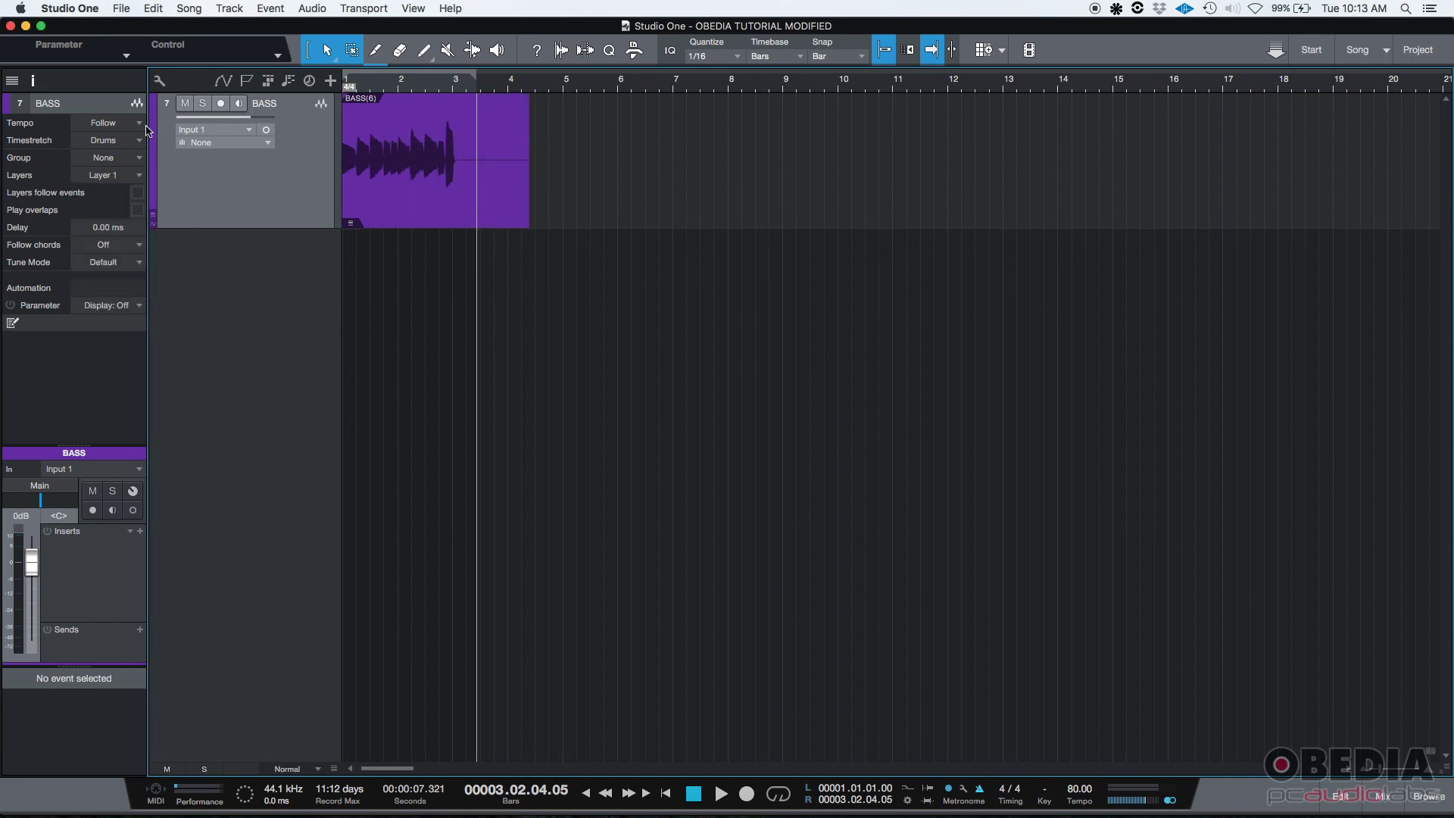
pyautogui.click(143, 178)
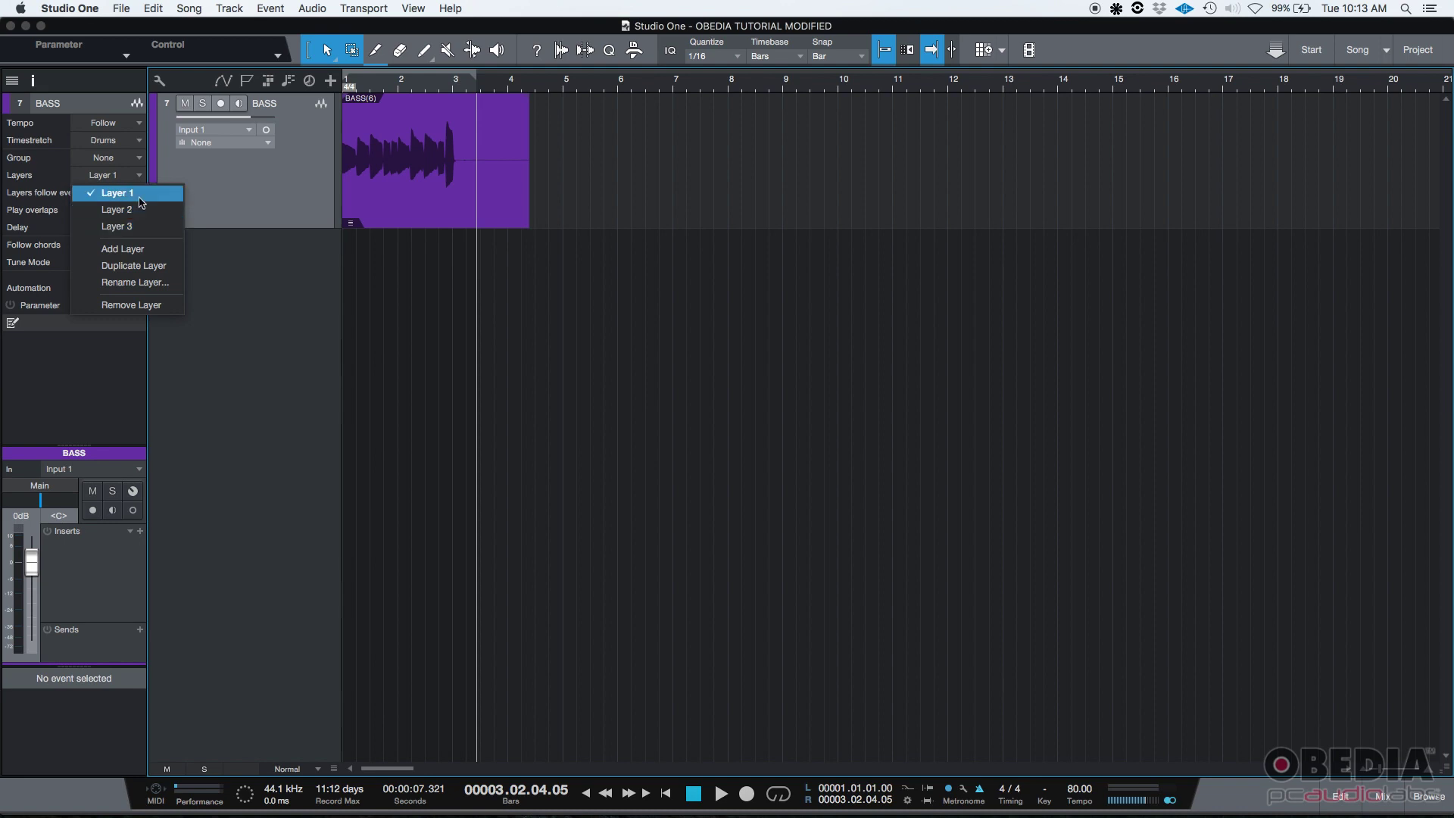
pyautogui.click(117, 209)
pyautogui.click(140, 175)
pyautogui.click(144, 212)
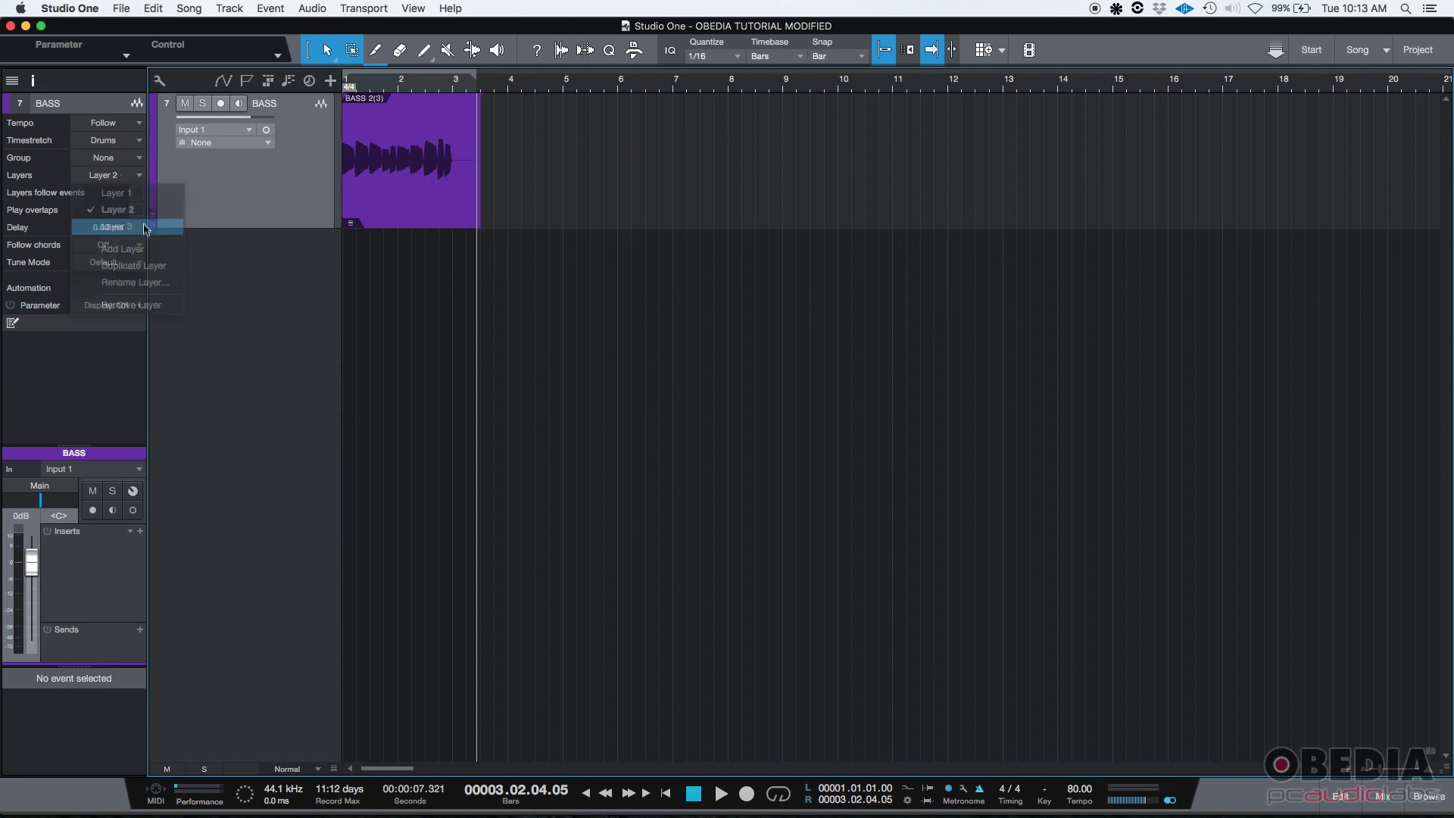
pyautogui.click(140, 176)
pyautogui.click(140, 211)
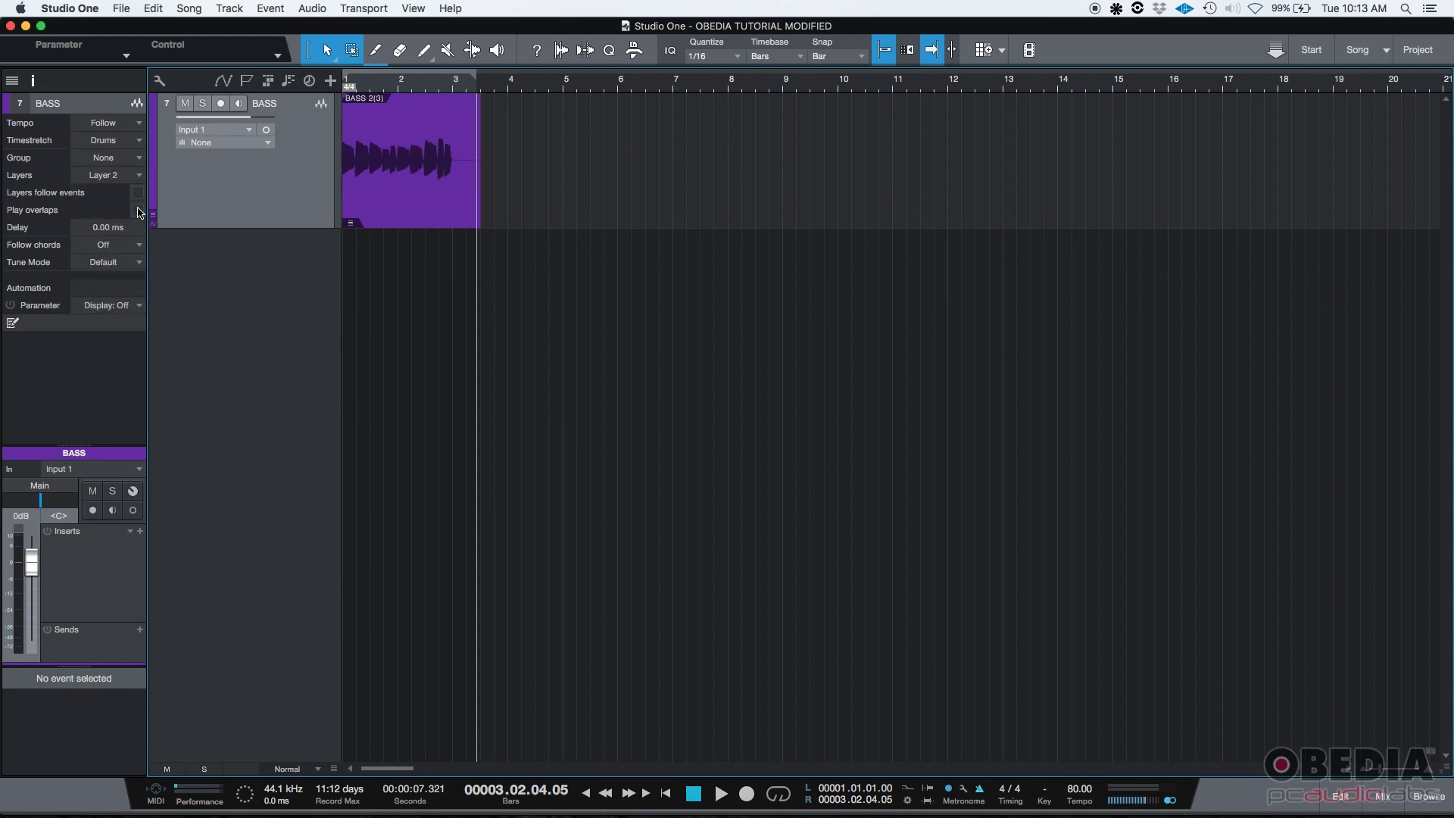
# Add an empty Layer 4 to the BASS track
pyautogui.click(140, 179)
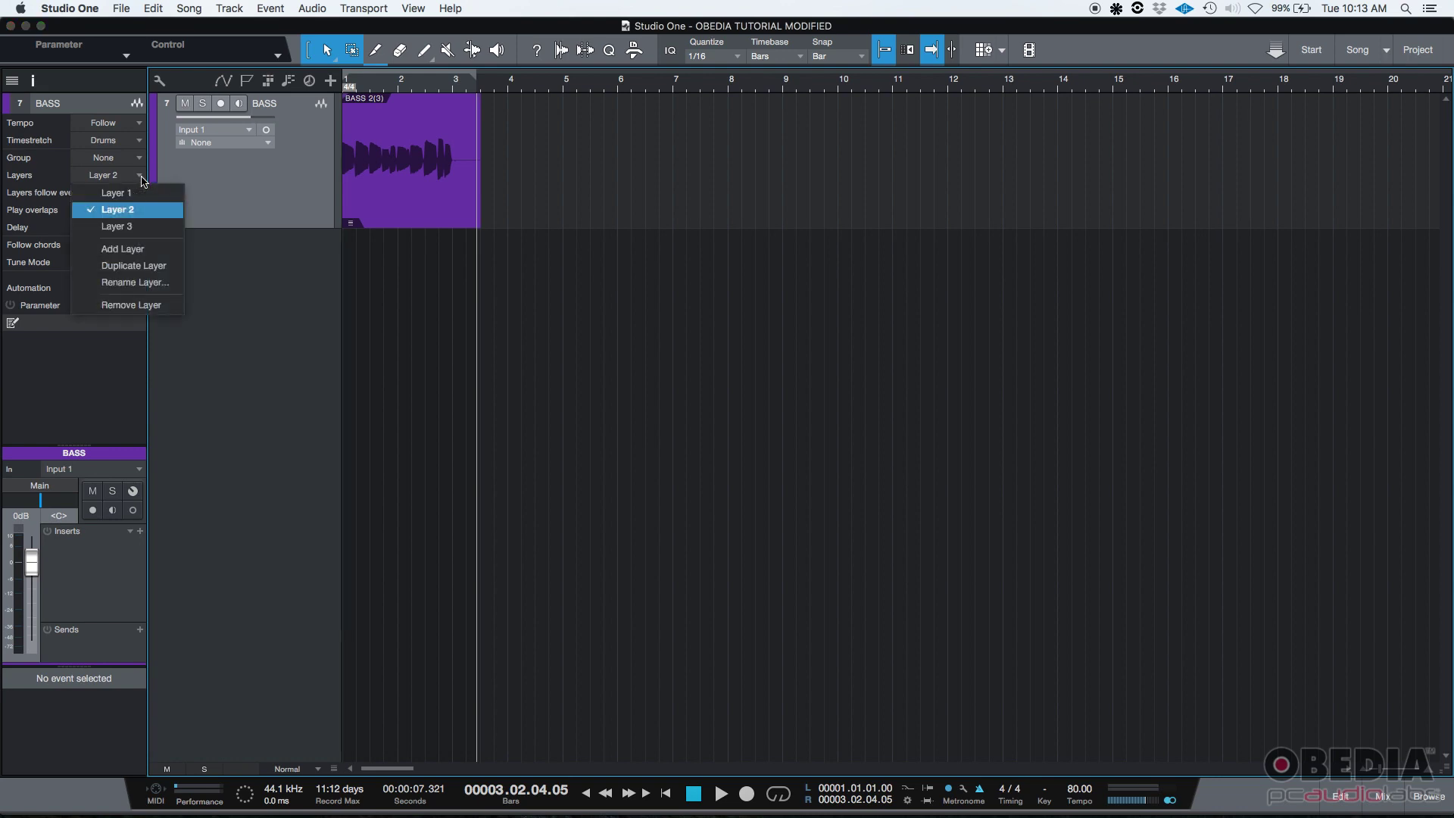
pyautogui.click(141, 250)
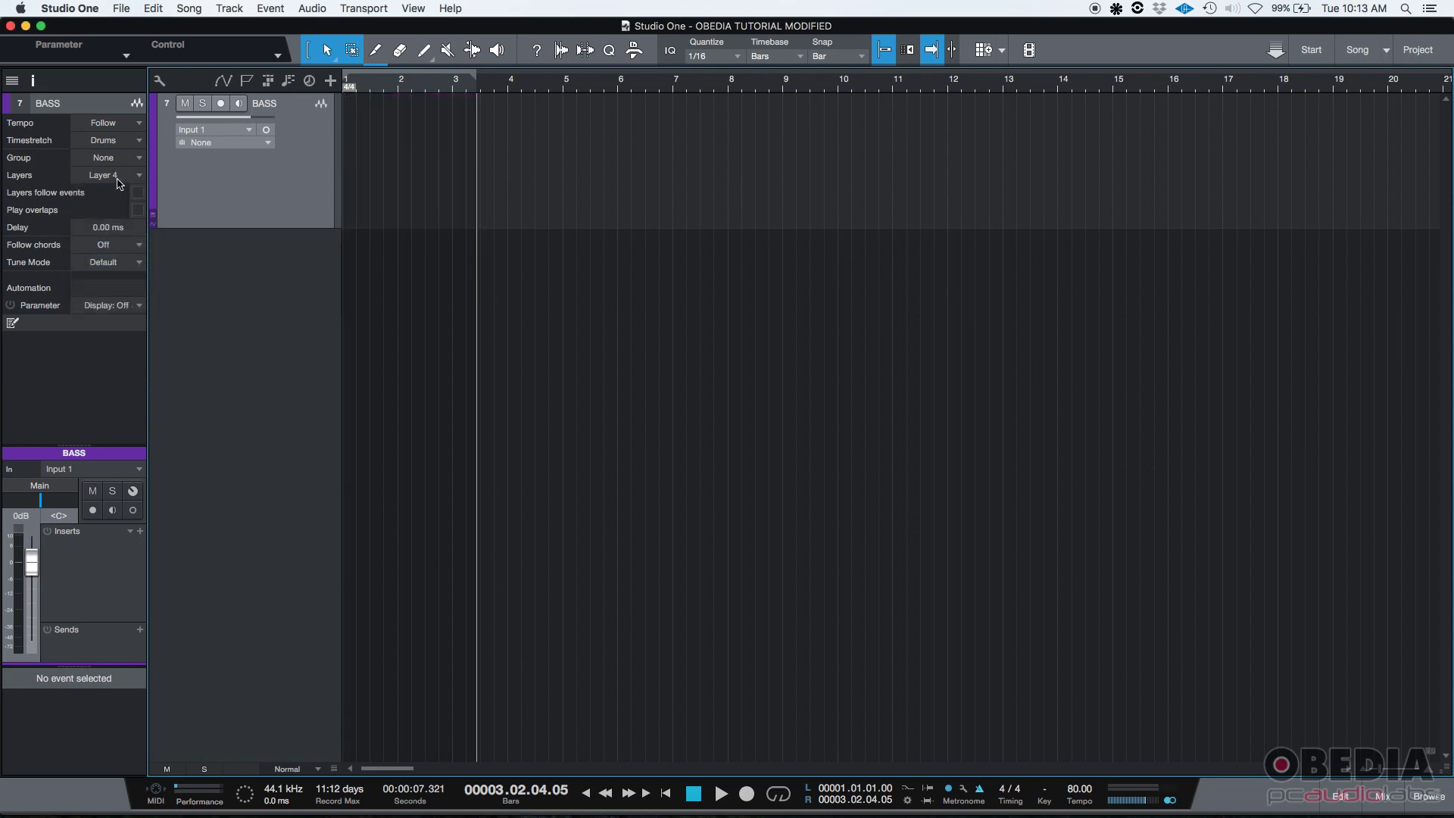
pyautogui.click(141, 179)
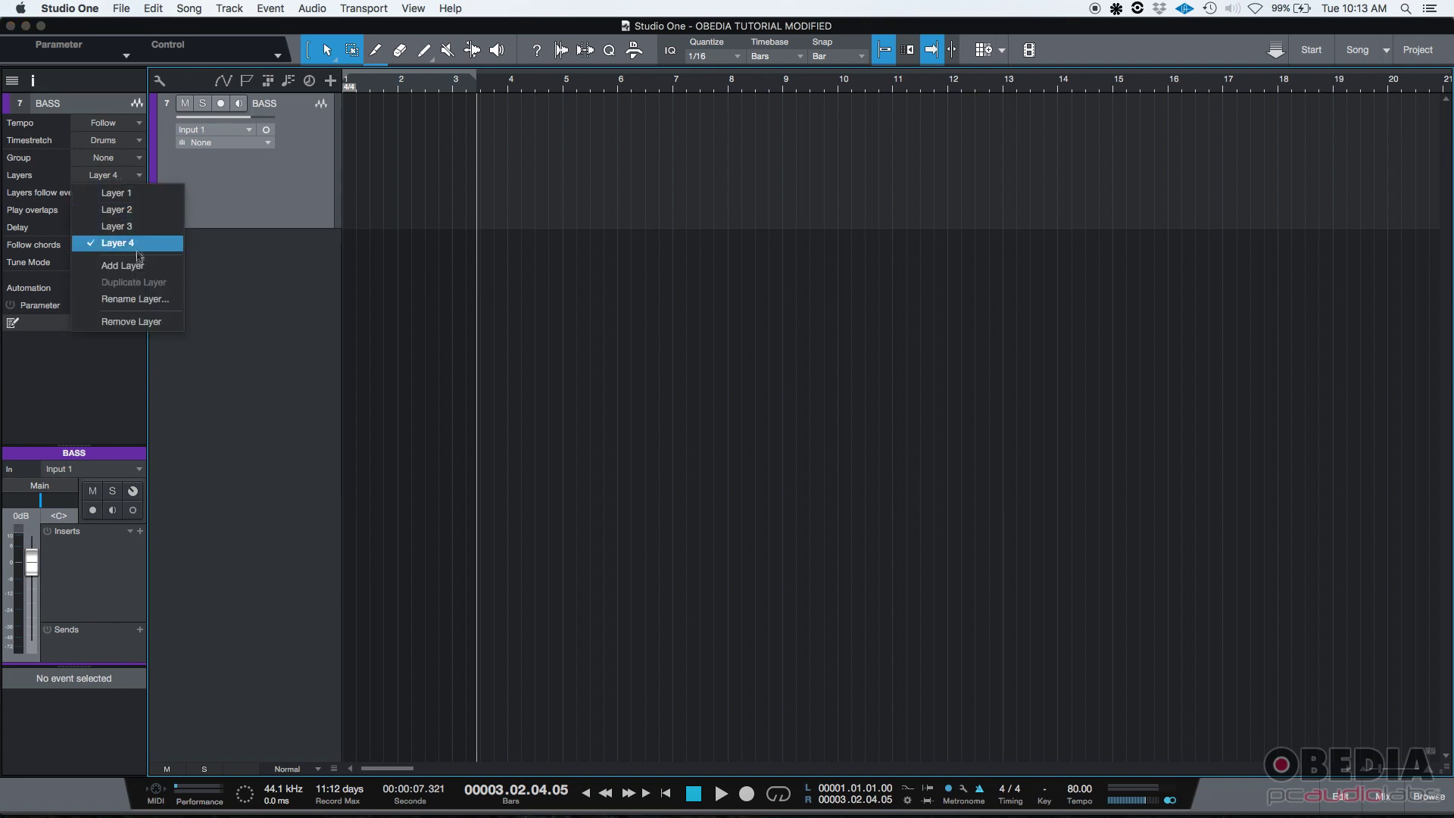
# Rename Layer 4 to 'COMP LAYER' and return the playhead to the song start
pyautogui.click(135, 299)
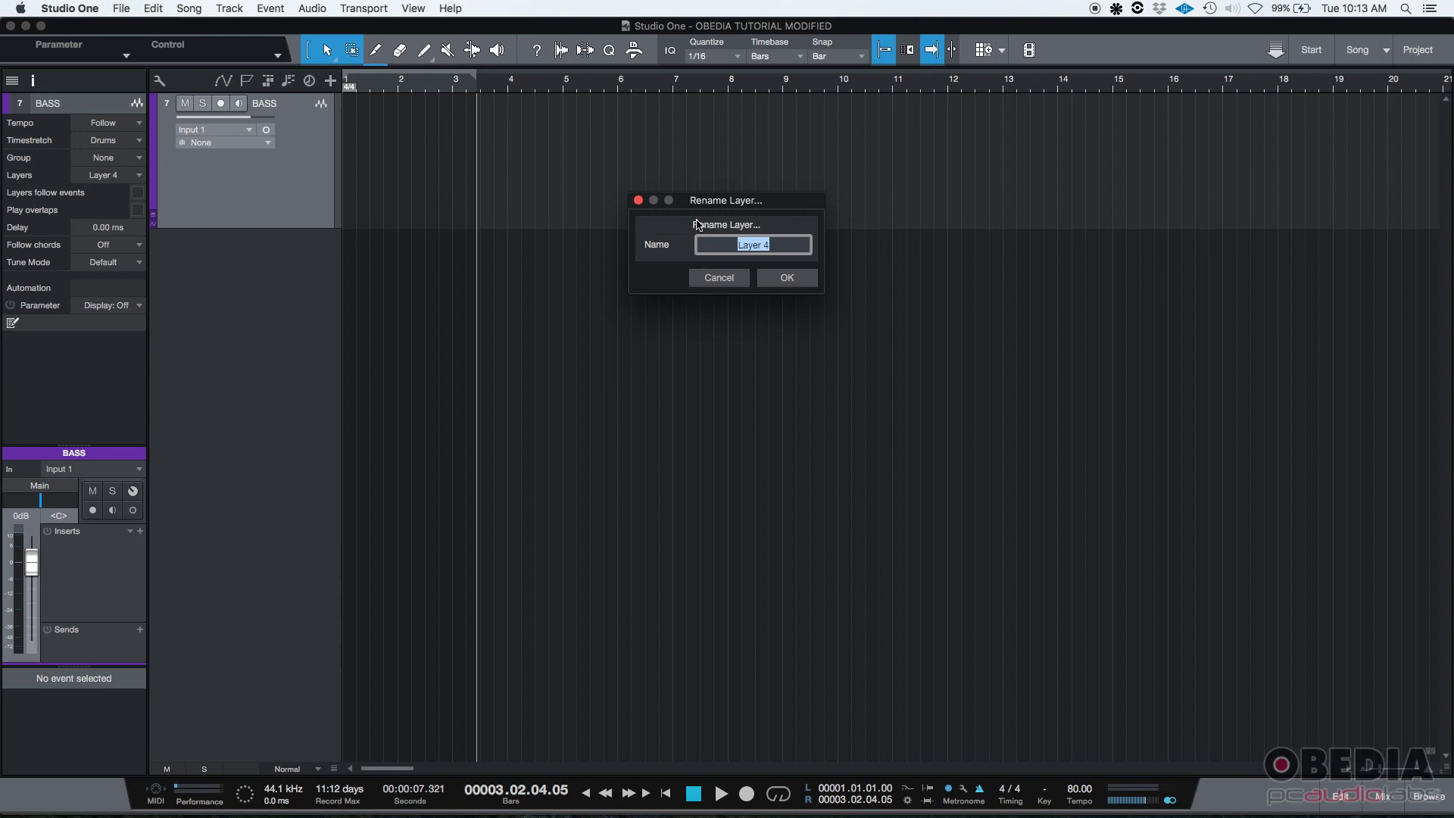
pyautogui.write('COMP LAYER')
pyautogui.press('Return')
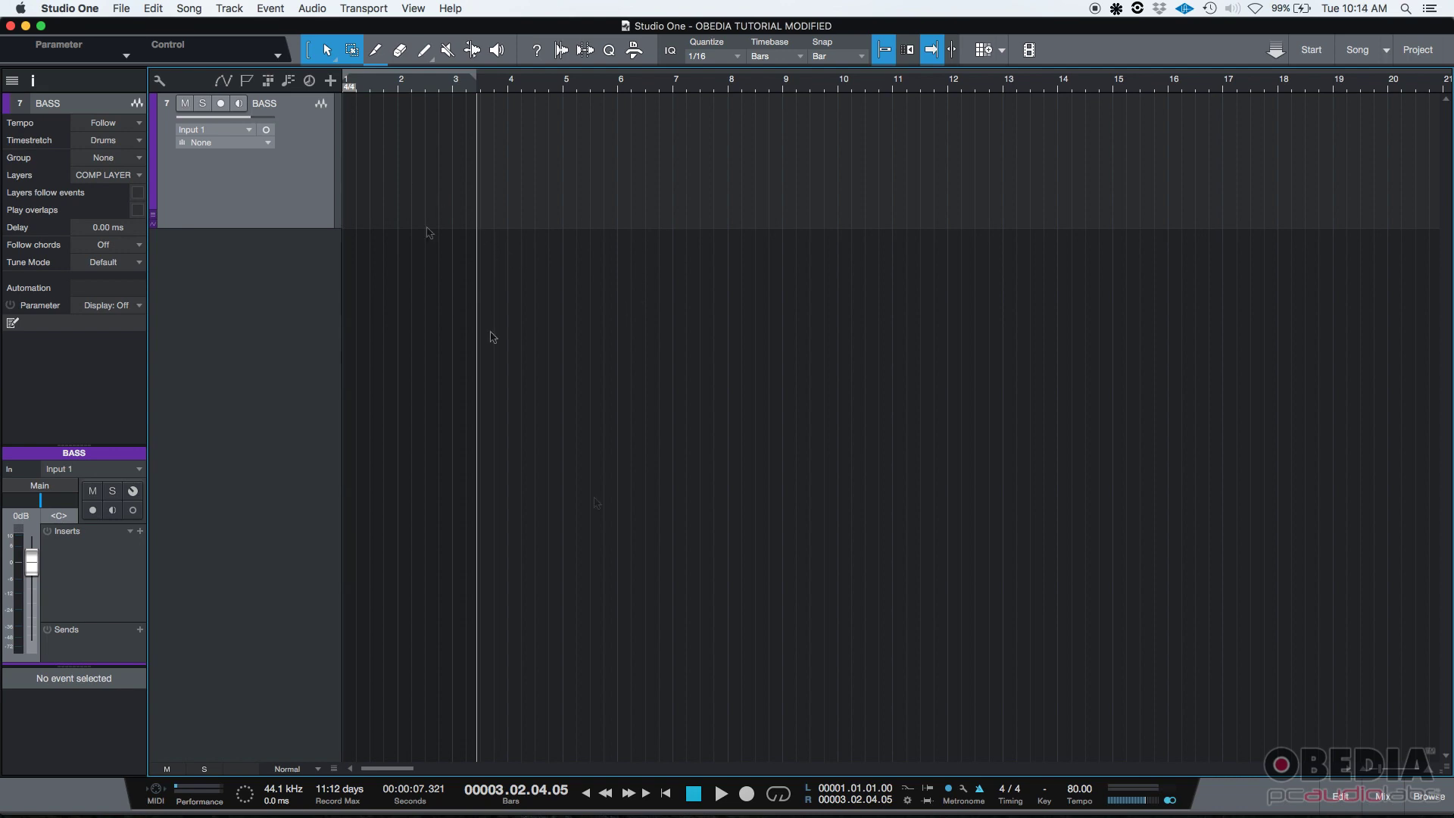
pyautogui.click(701, 795)
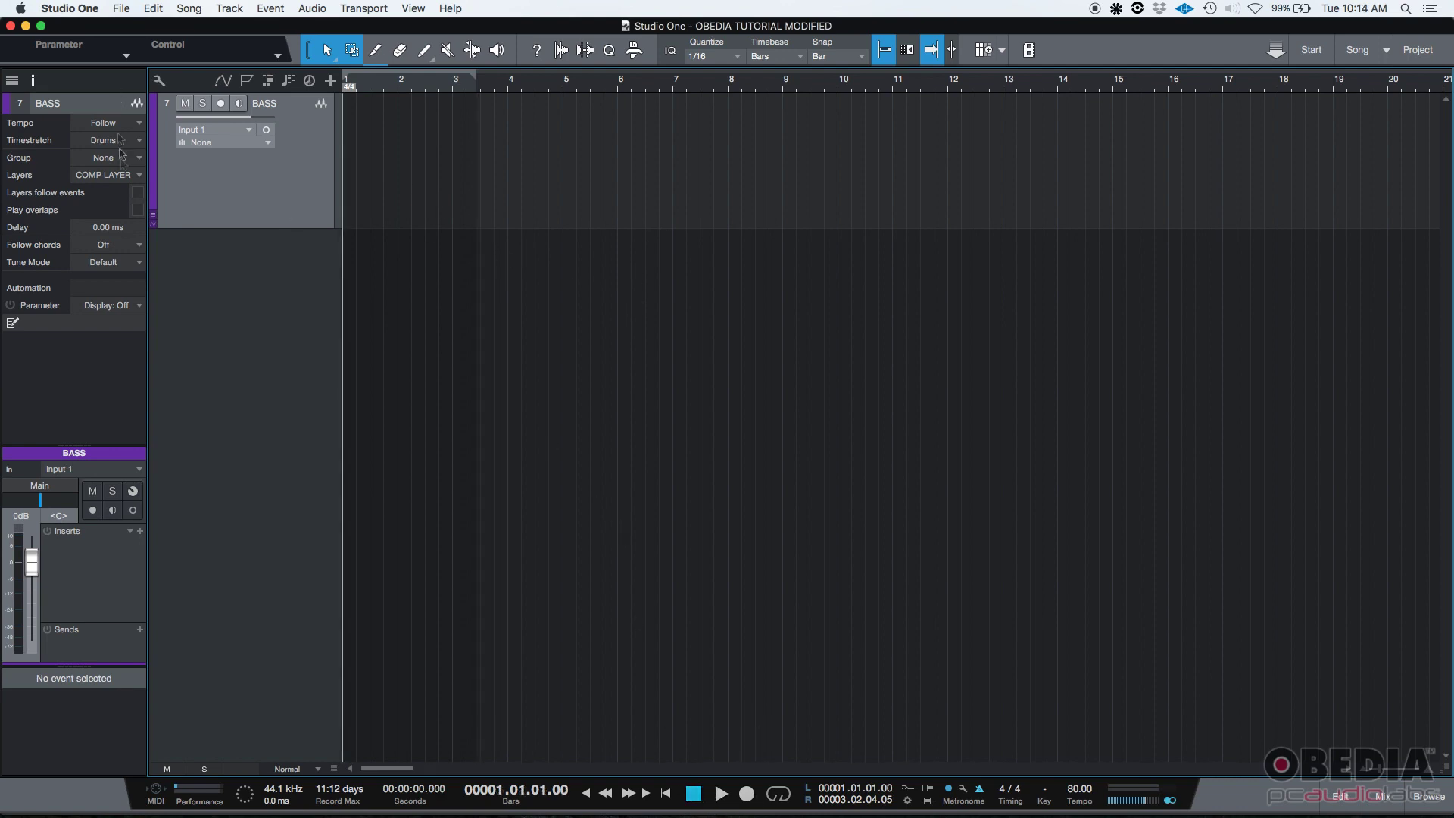
# Switch to Layer 2 and copy the BASS 2(3) event
pyautogui.click(136, 175)
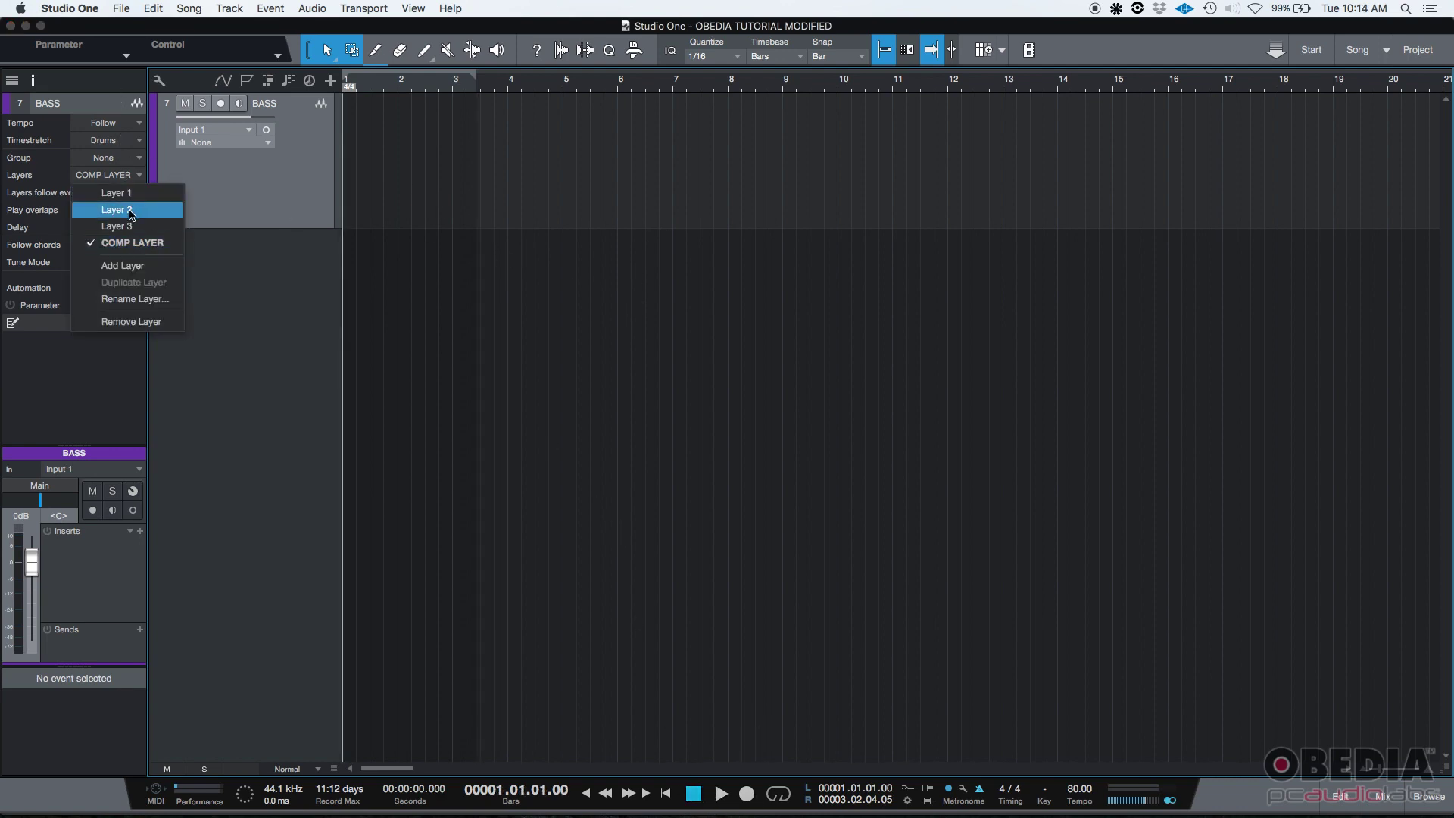
pyautogui.click(131, 214)
pyautogui.click(389, 217)
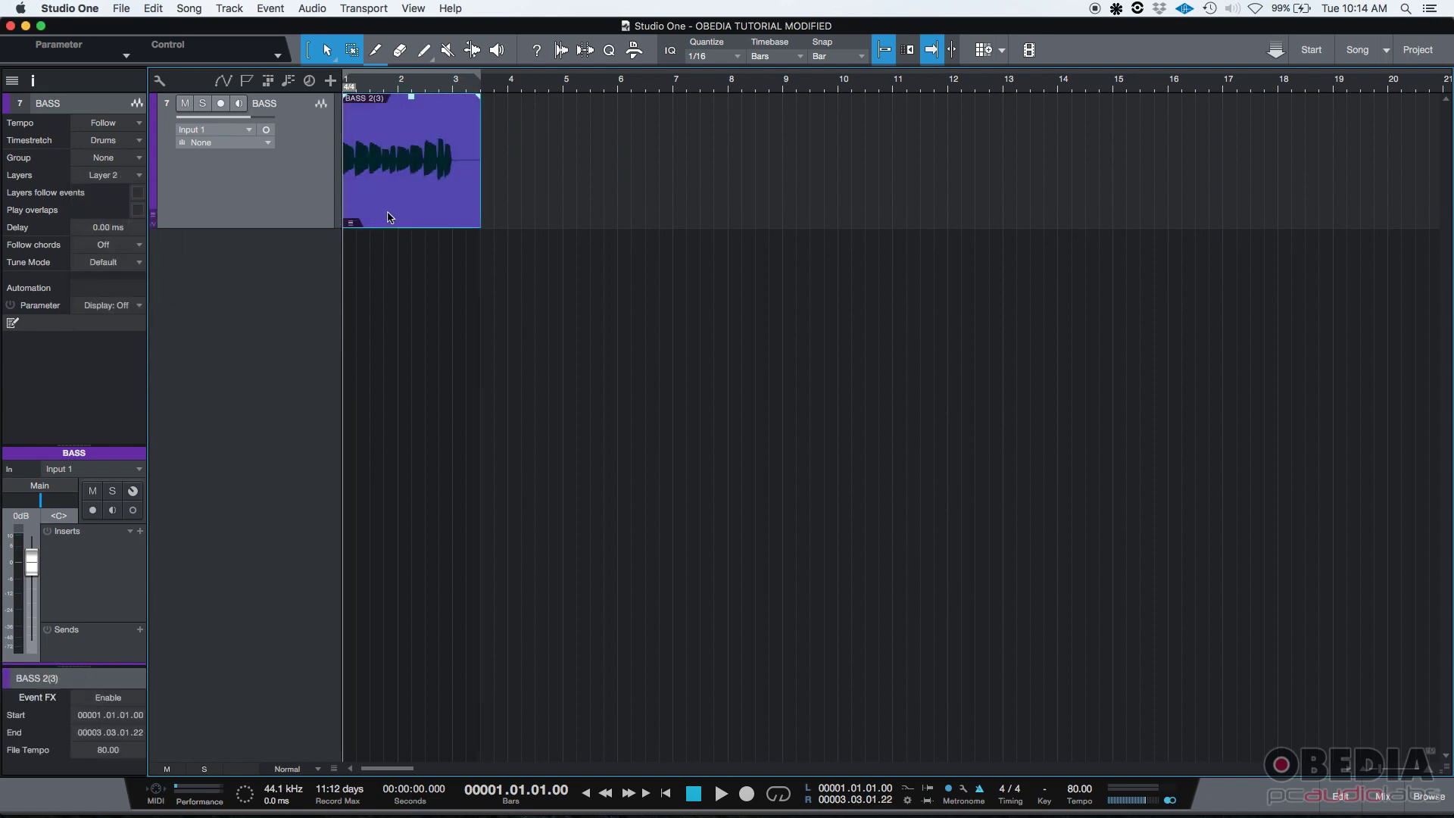
pyautogui.rightClick(388, 216)
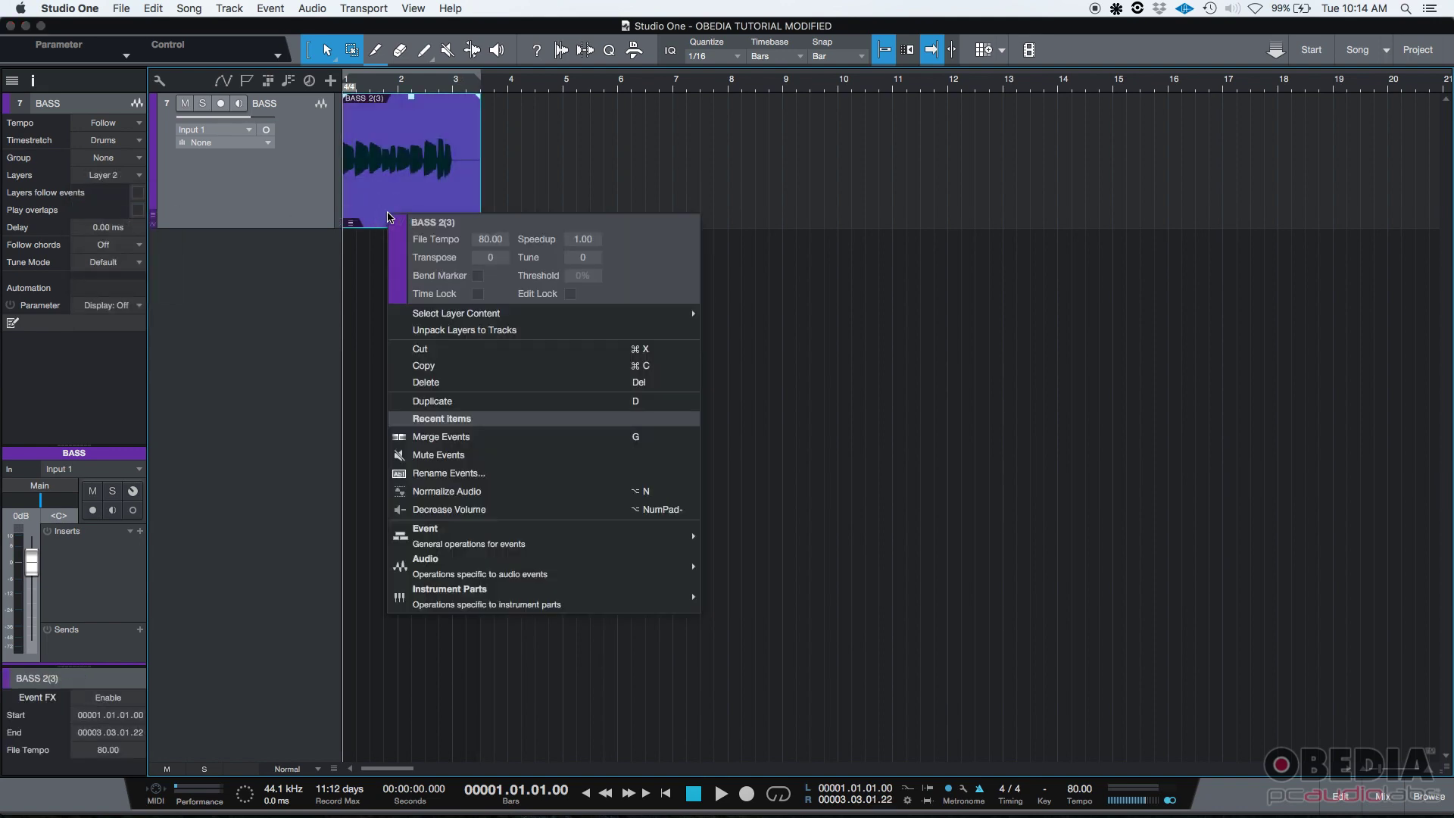
pyautogui.click(444, 367)
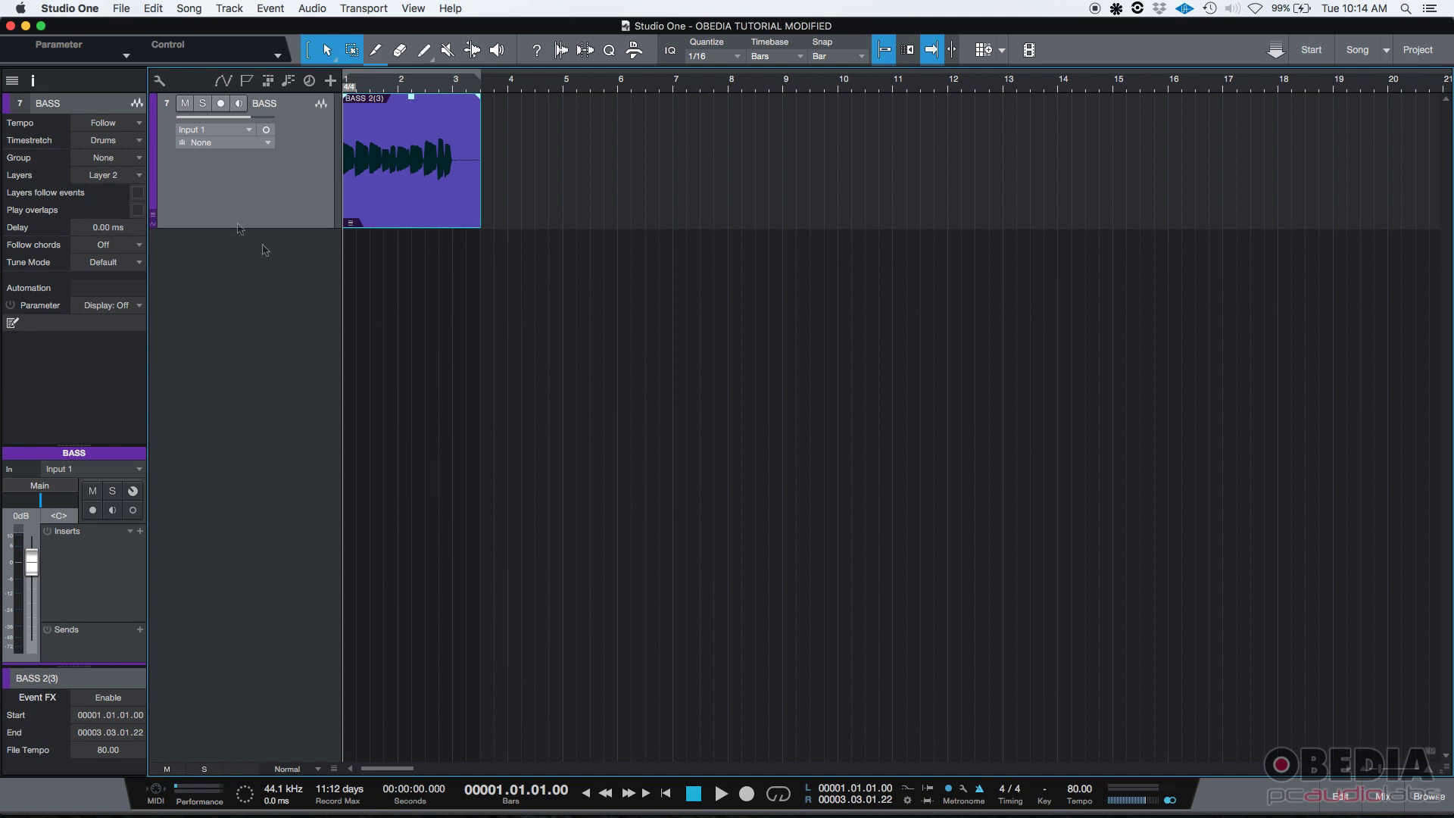
# Switch to COMP LAYER and paste the copied BASS 2(3) event at bar 1
pyautogui.click(139, 177)
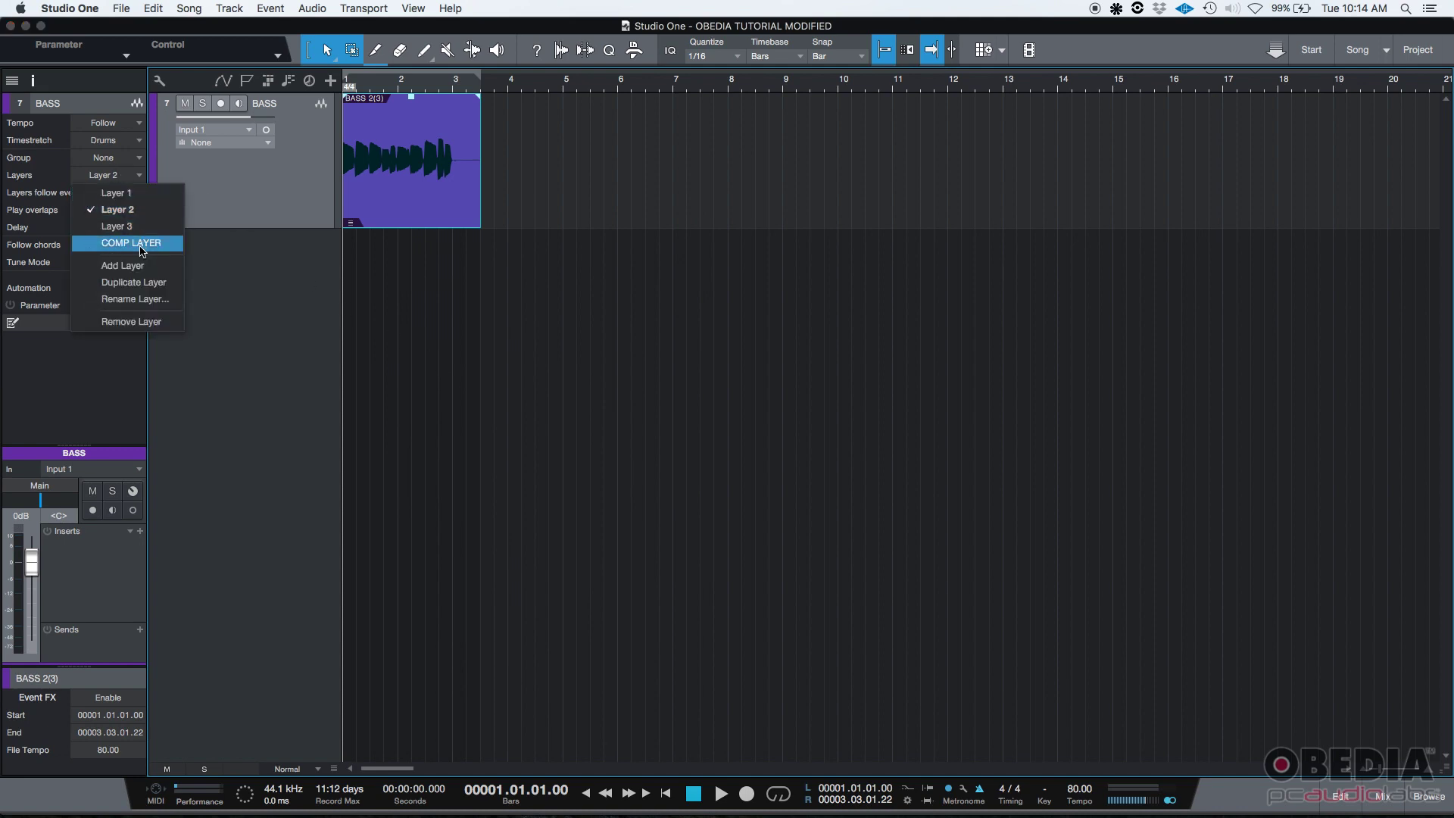
pyautogui.click(140, 250)
pyautogui.rightClick(402, 212)
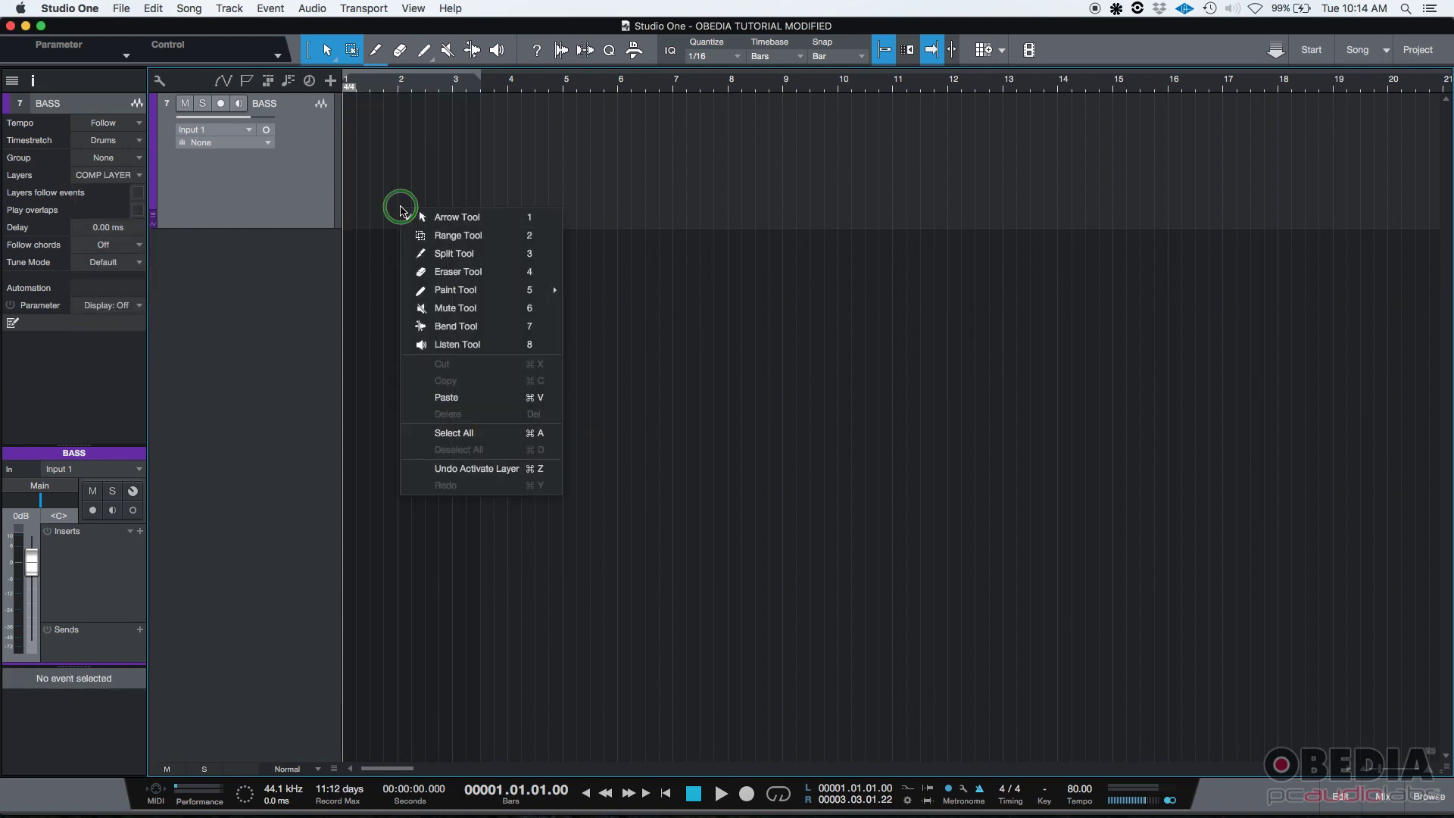
pyautogui.click(452, 397)
pyautogui.click(479, 340)
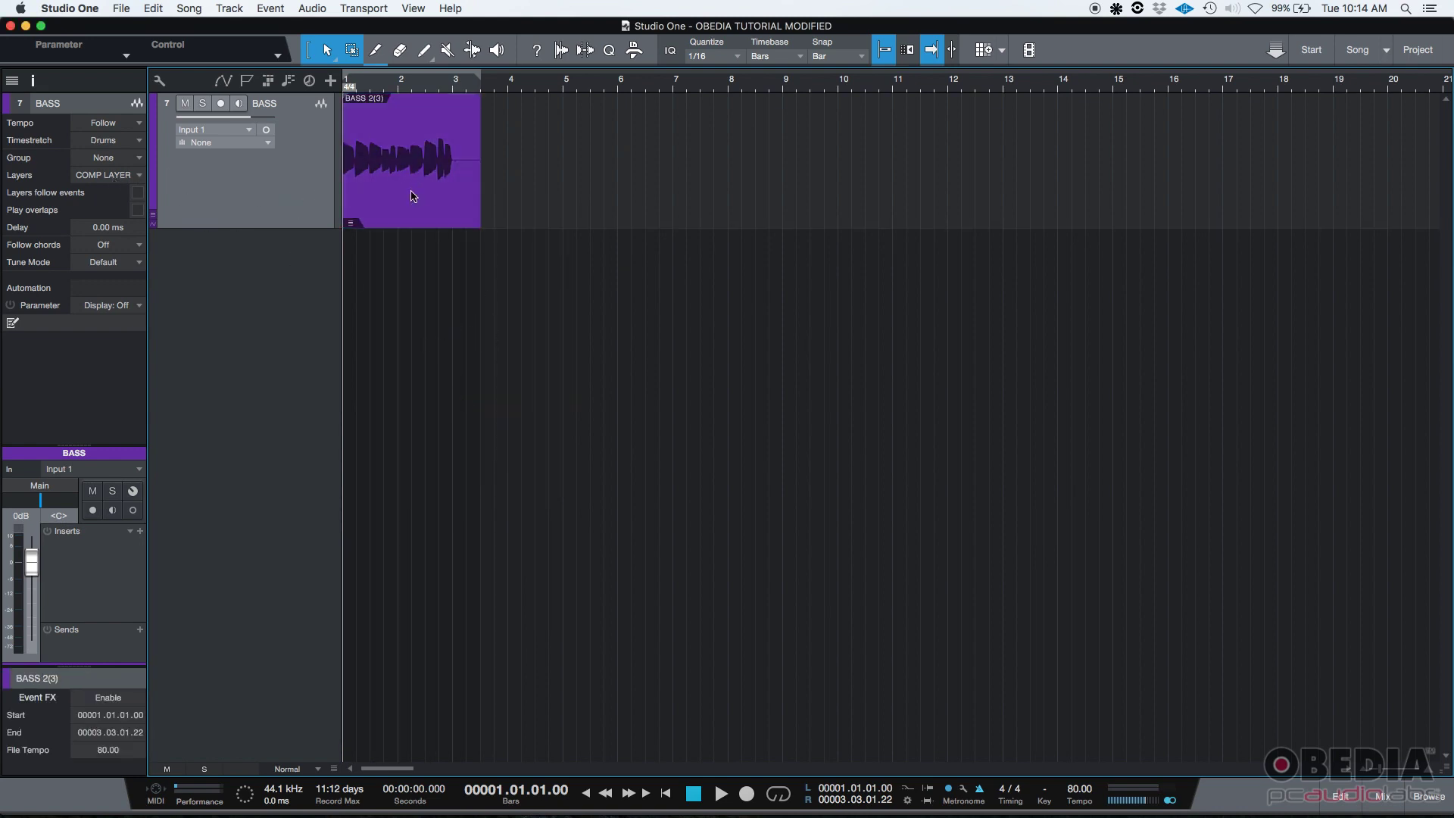
# Compare Layers 1 and 2, setting a locator range from 00002.02.04.35 to 00003.01.01.00
pyautogui.click(140, 178)
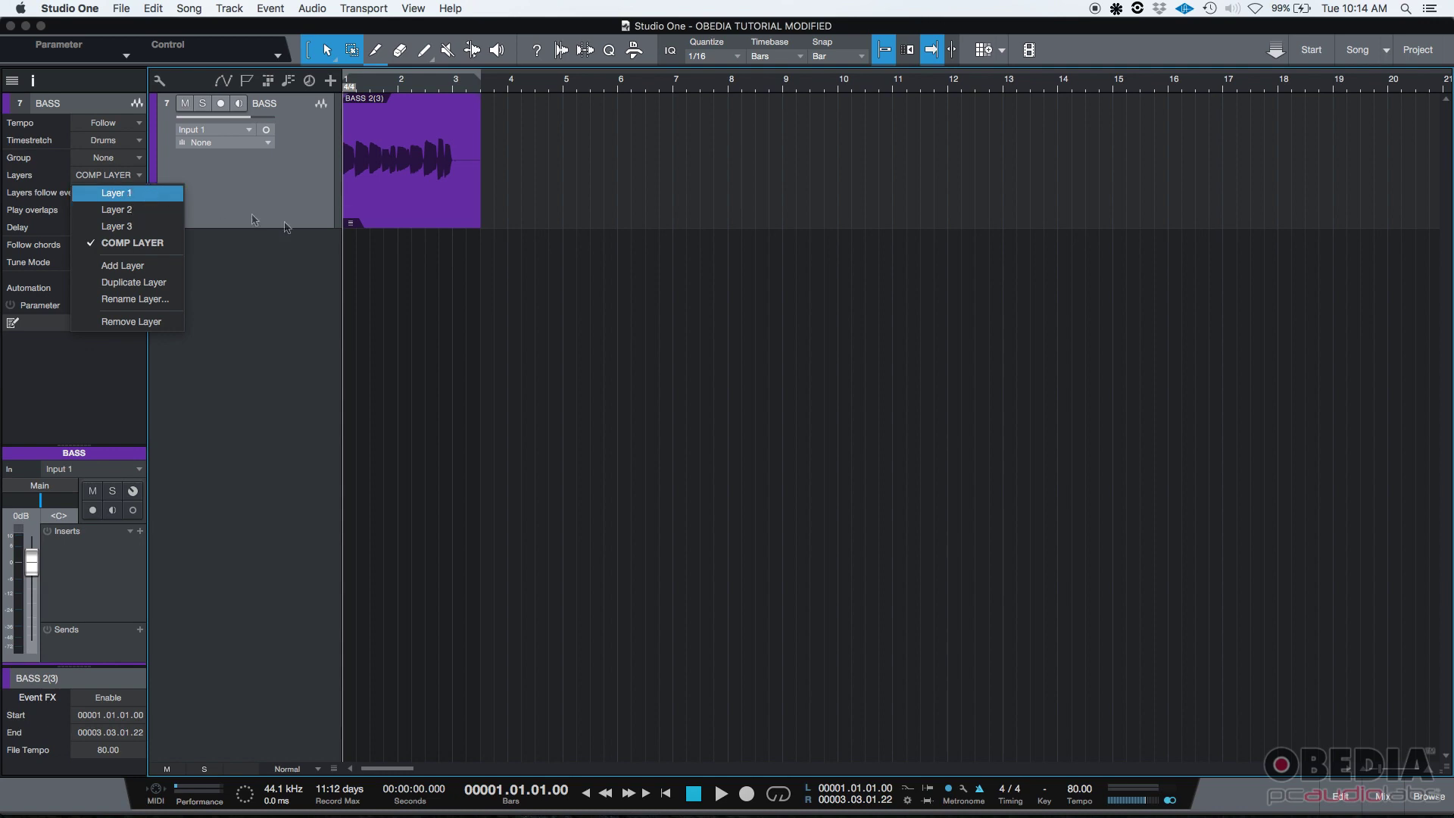
pyautogui.click(150, 196)
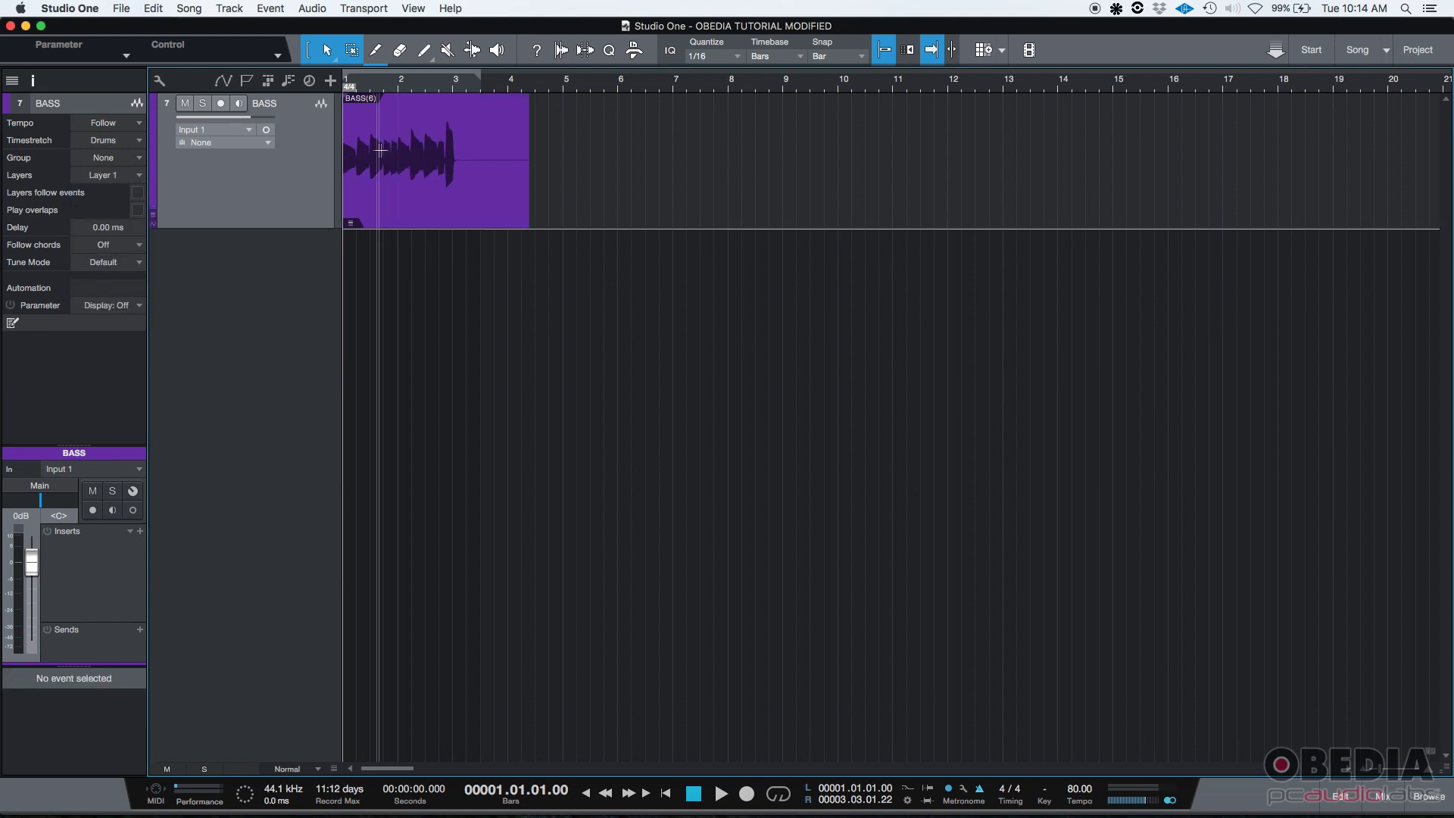
pyautogui.moveTo(395, 163); pyautogui.dragTo(356, 163)
pyautogui.click(114, 176)
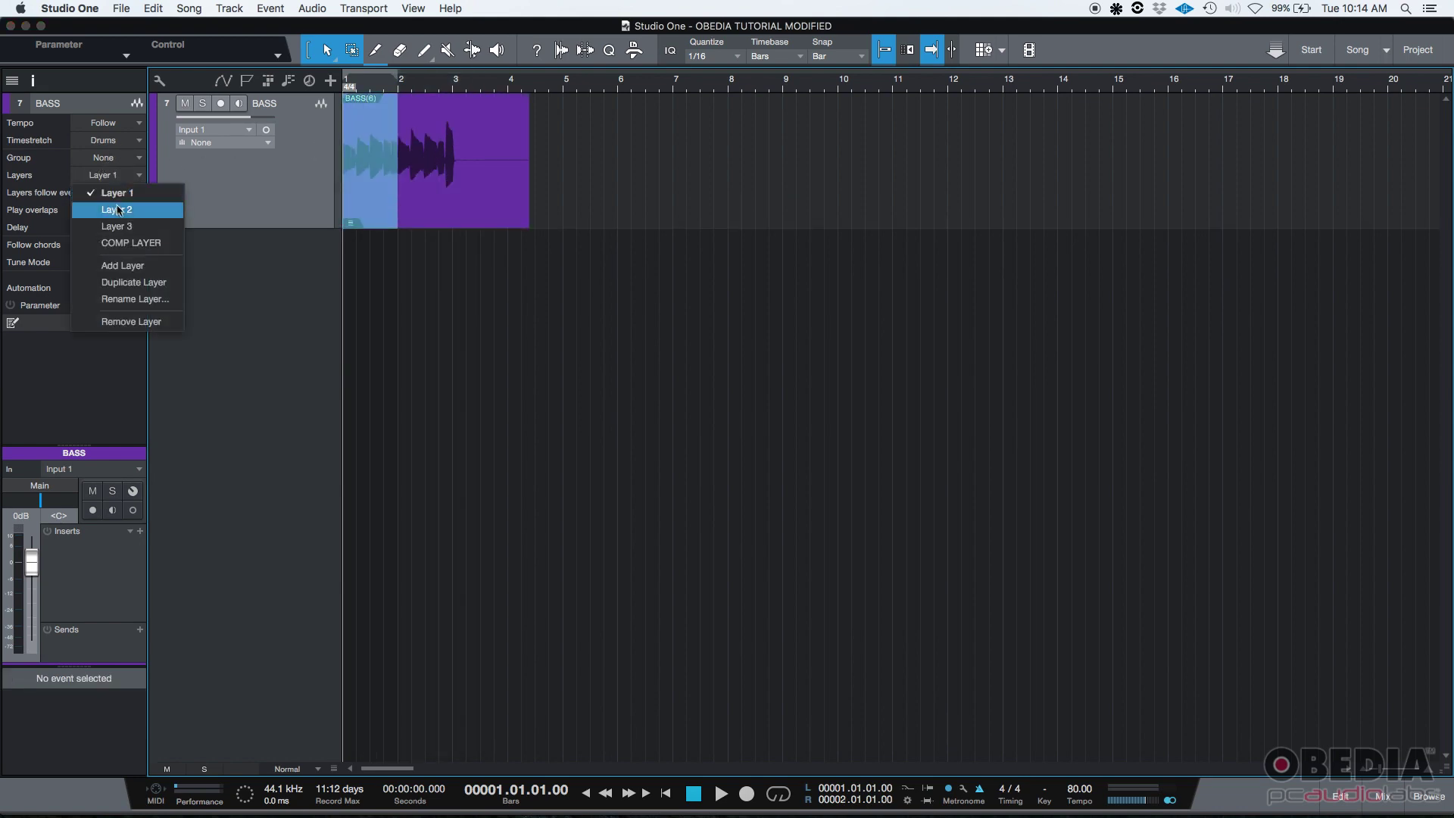
pyautogui.click(144, 209)
pyautogui.moveTo(422, 159); pyautogui.dragTo(466, 157)
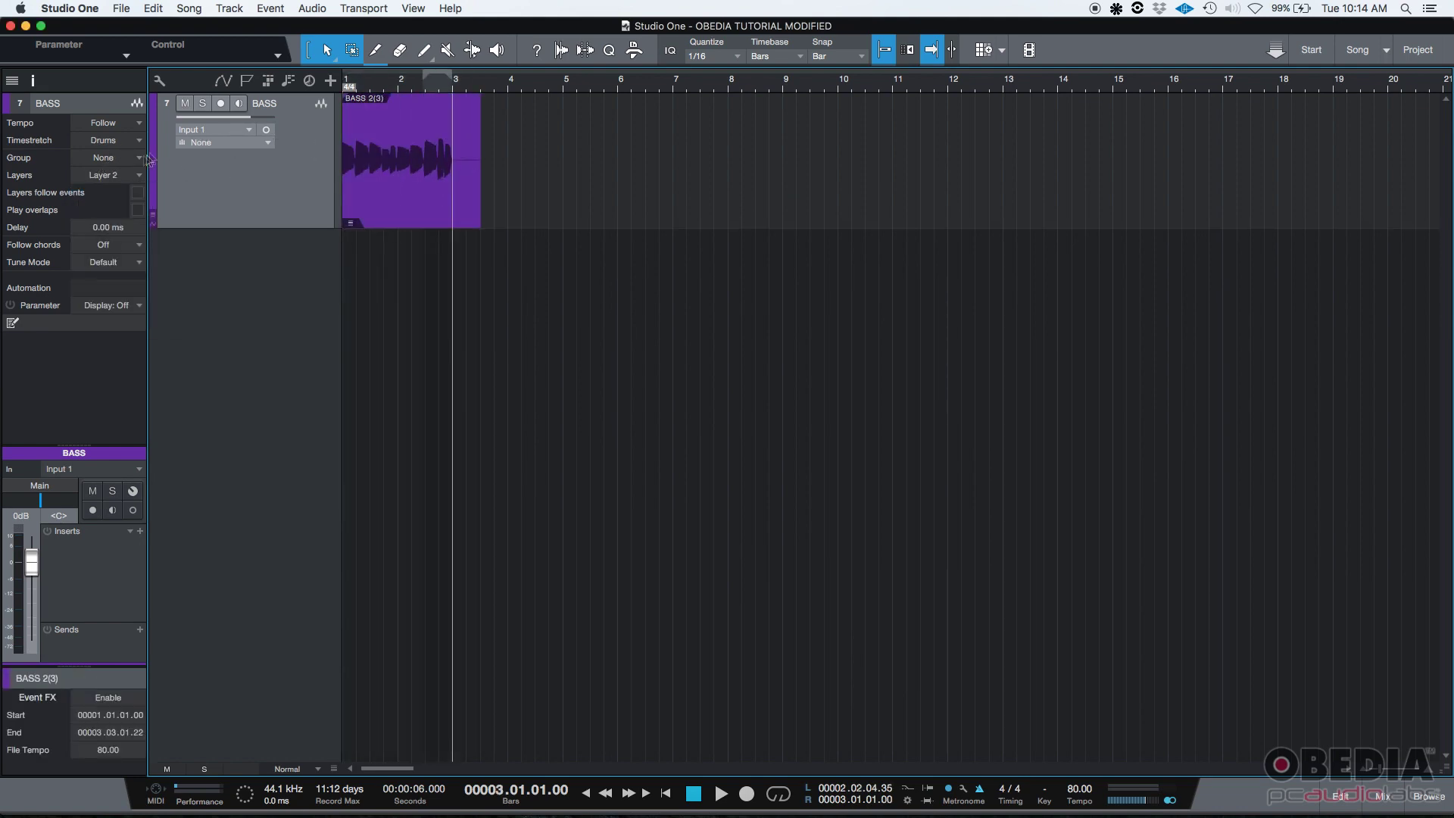
# Return the playhead to the start, reselect COMP LAYER, then switch over to Firefox
pyautogui.click(113, 175)
pyautogui.click(256, 246)
pyautogui.click(700, 797)
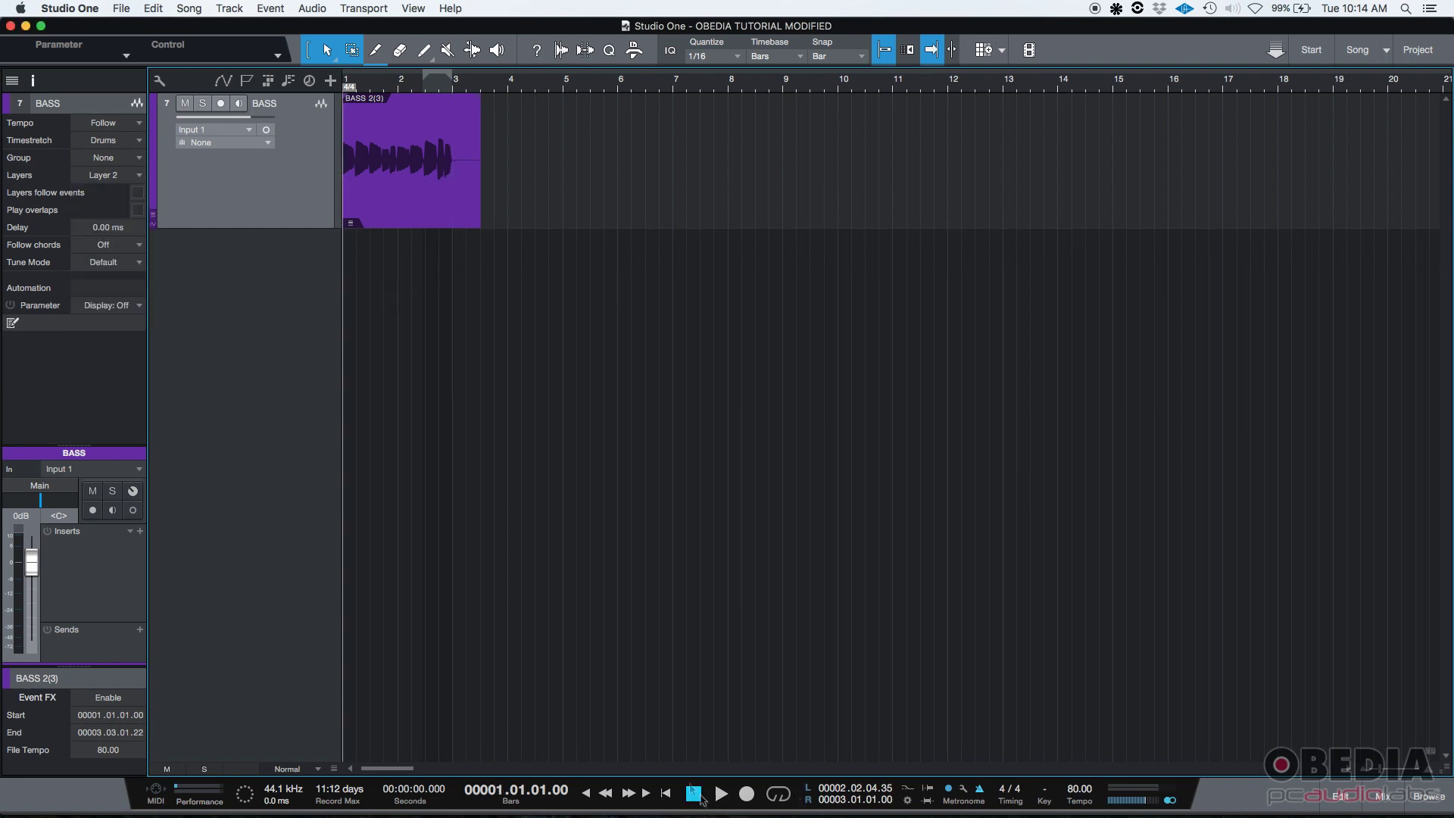
pyautogui.click(138, 176)
pyautogui.click(141, 245)
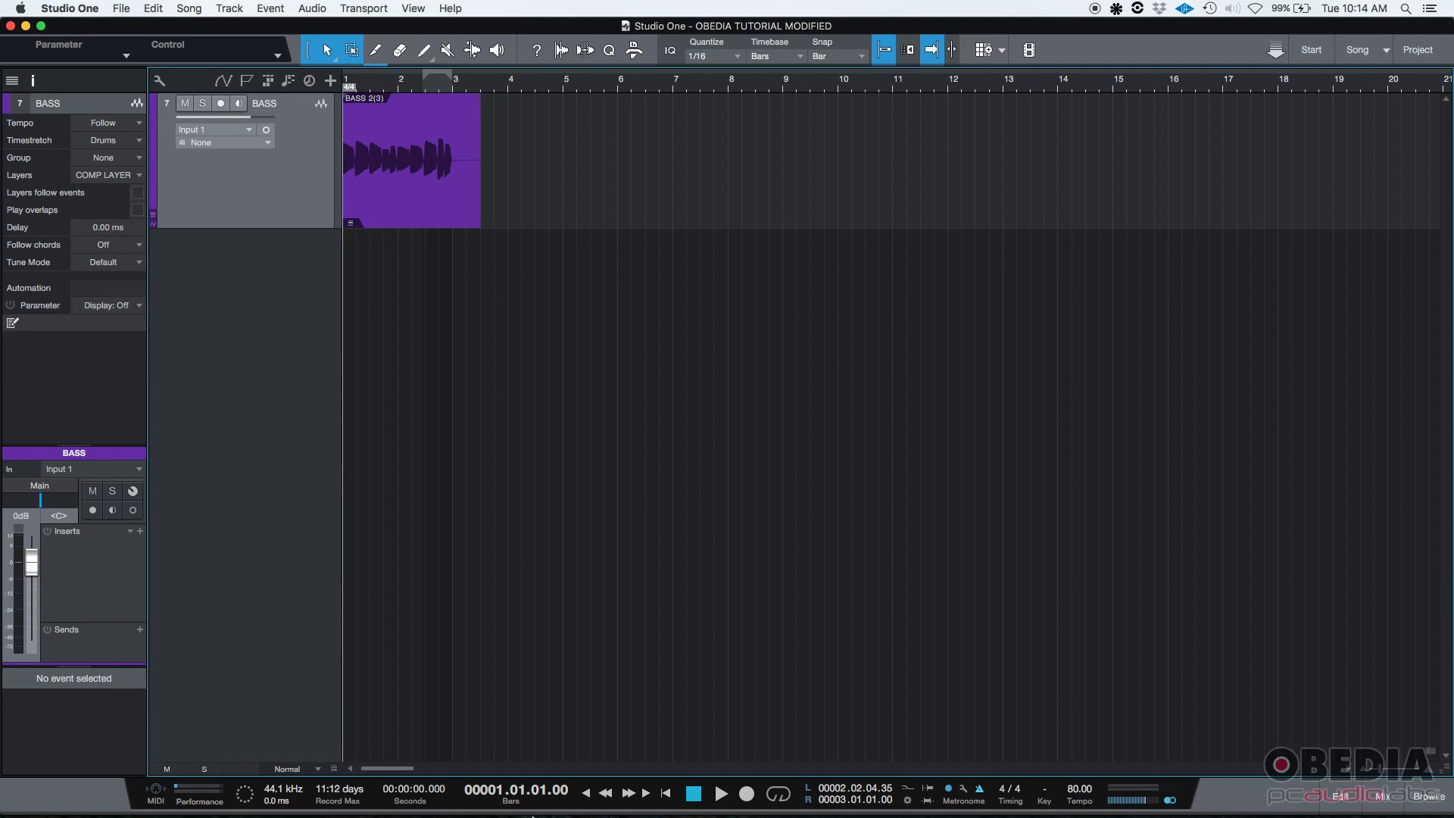
pyautogui.press('super+Tab')
pyautogui.press('super+Tab')
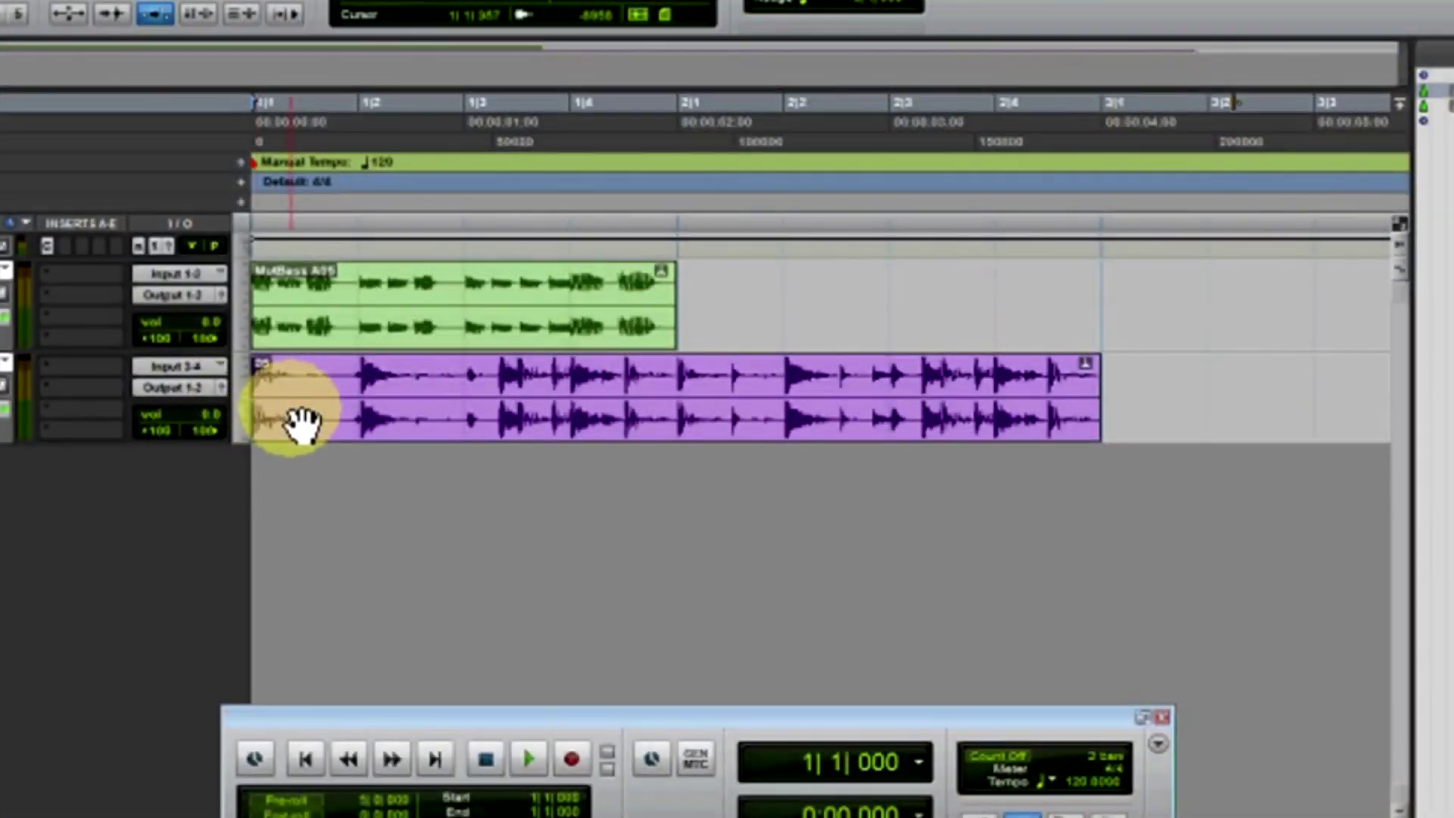
# Drag within the OBEDIA promo video, then scroll to the session bundle and subscription prices
pyautogui.moveTo(301, 425); pyautogui.dragTo(389, 416)
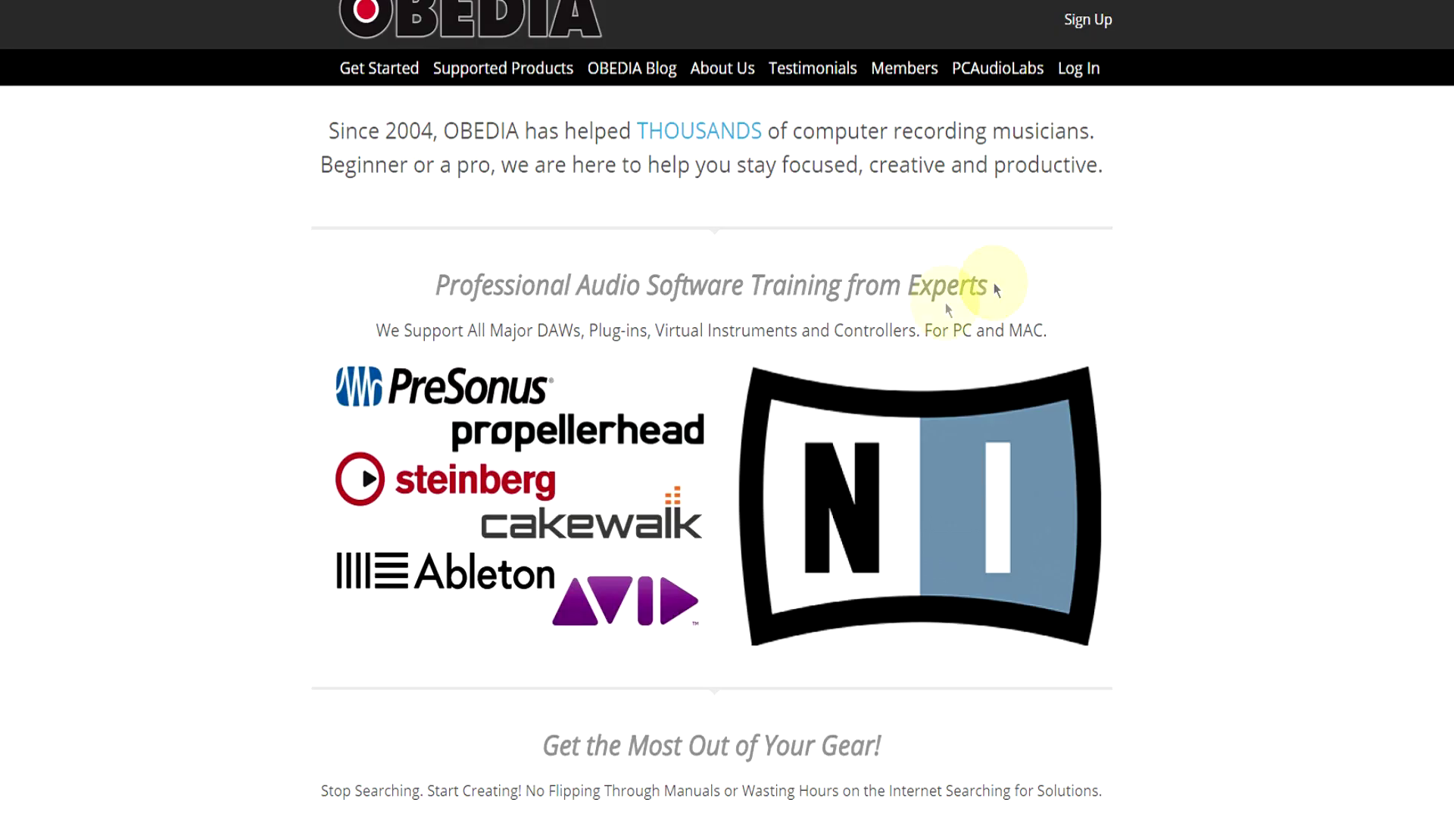
pyautogui.scroll(-15, 946, 302)
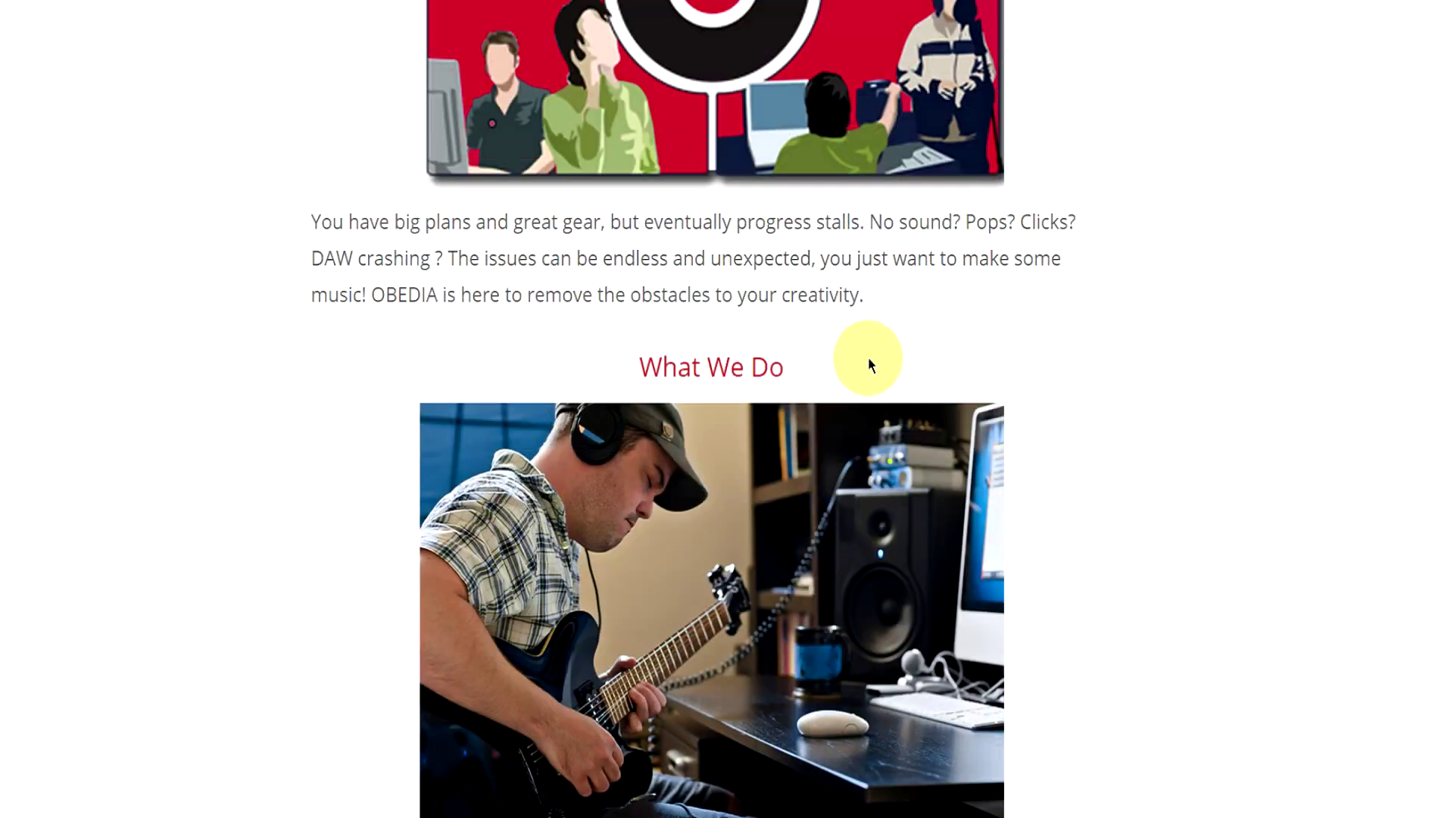
pyautogui.scroll(-15, 870, 364)
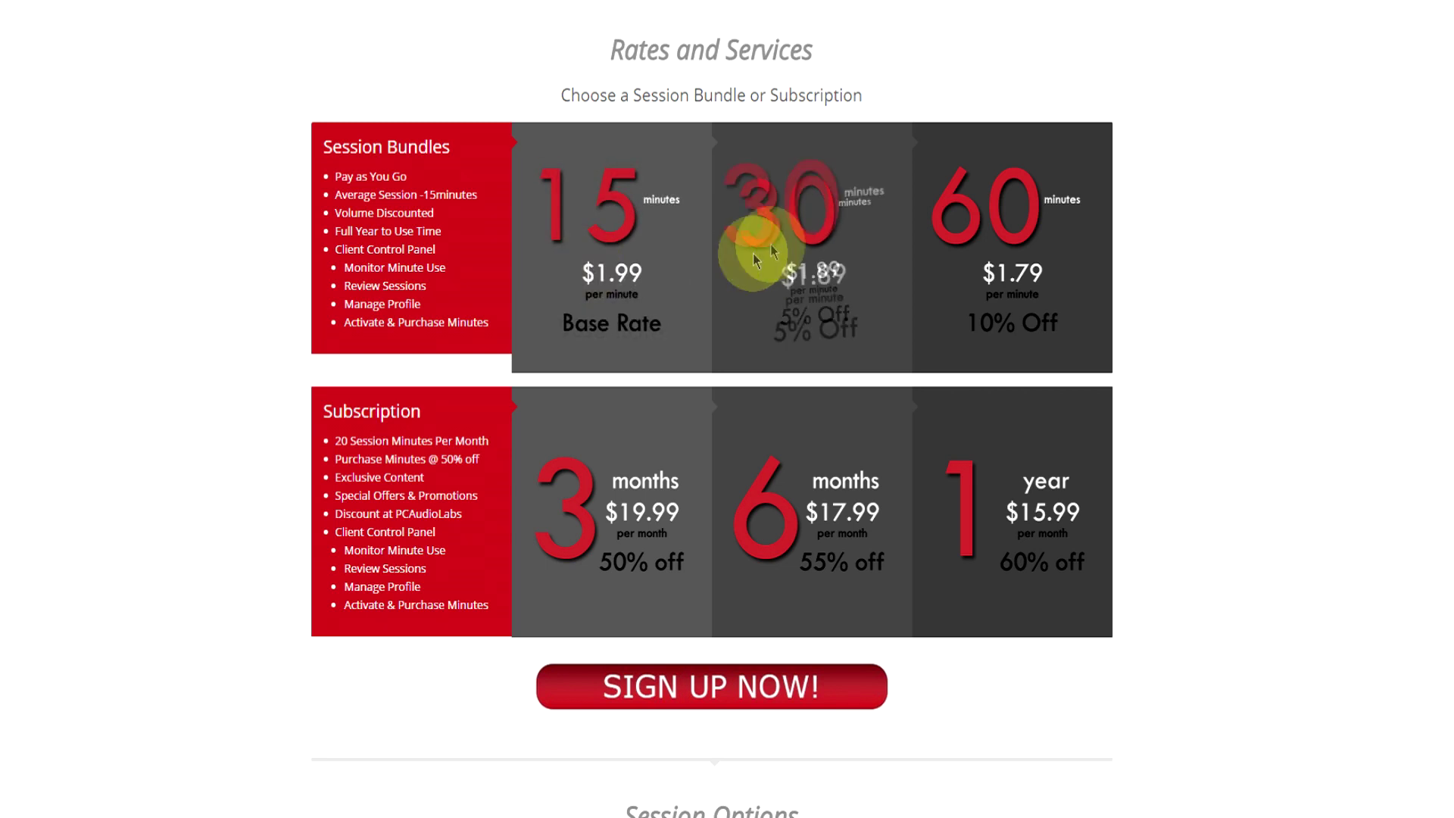